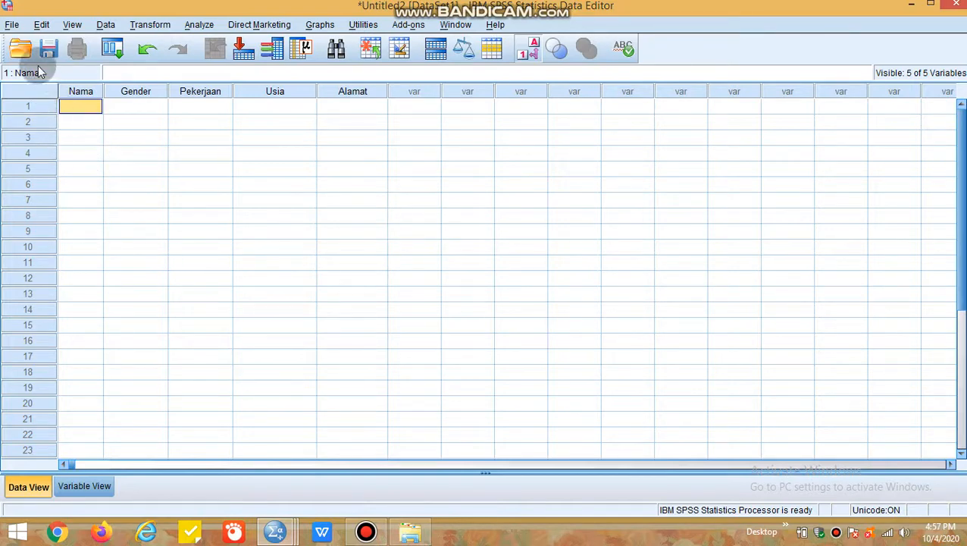
# Import Sheet1 of the Excel file DATA LATIHAN IMPORT DAN EXPORT DATABASE.xlsx, reading variable names from the first row
pyautogui.click(12, 26)
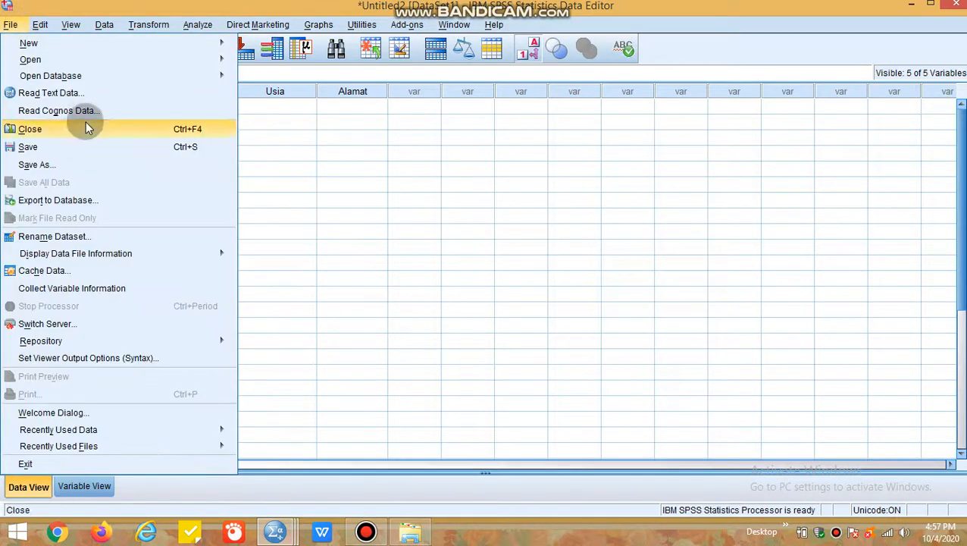
pyautogui.click(75, 99)
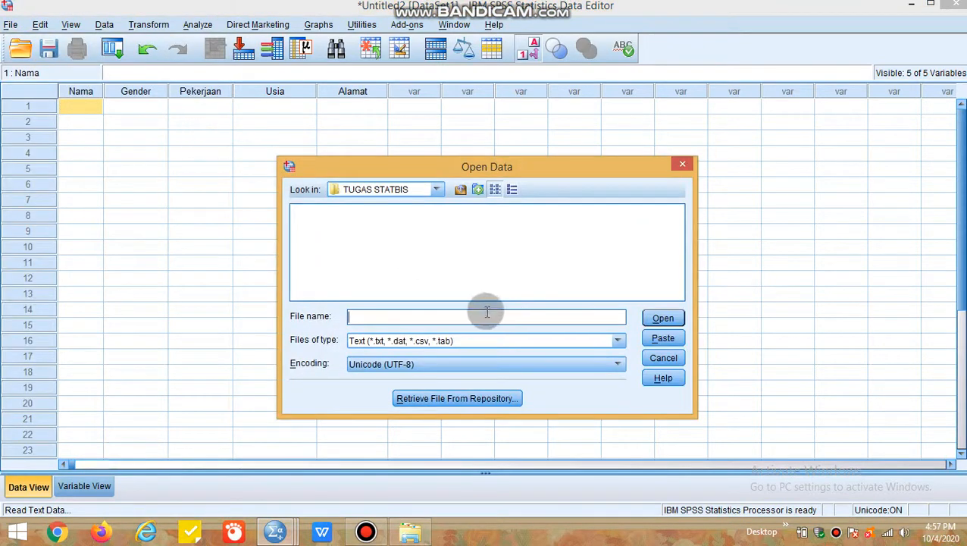
pyautogui.click(618, 341)
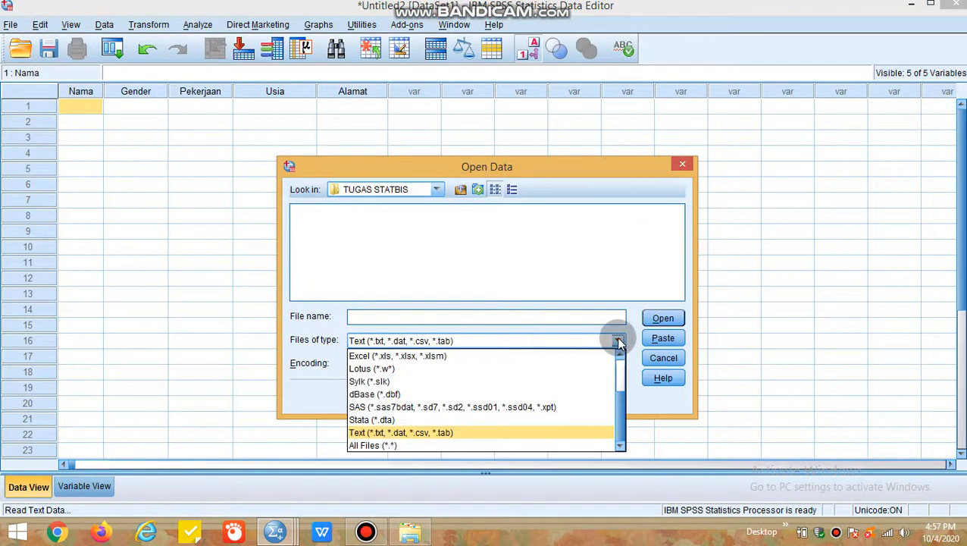
pyautogui.click(552, 368)
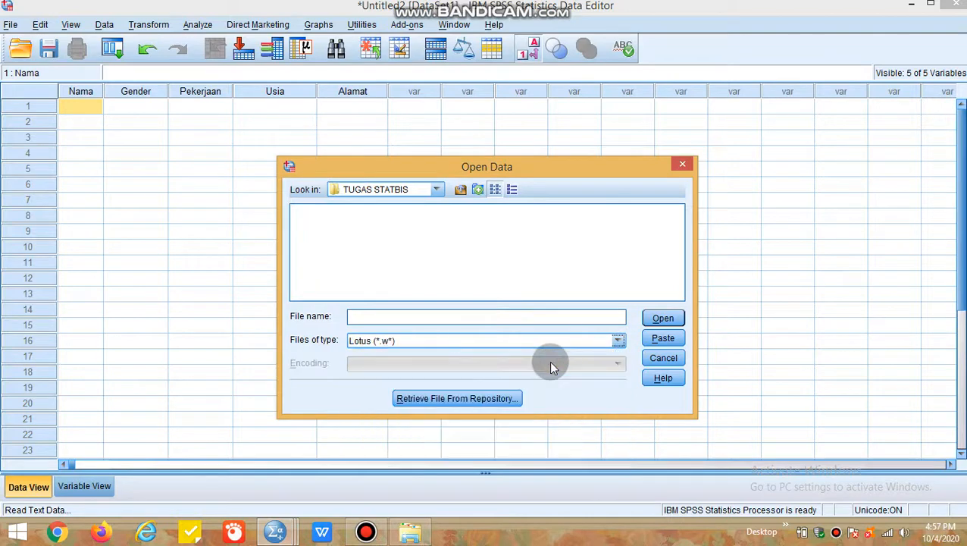
pyautogui.click(618, 341)
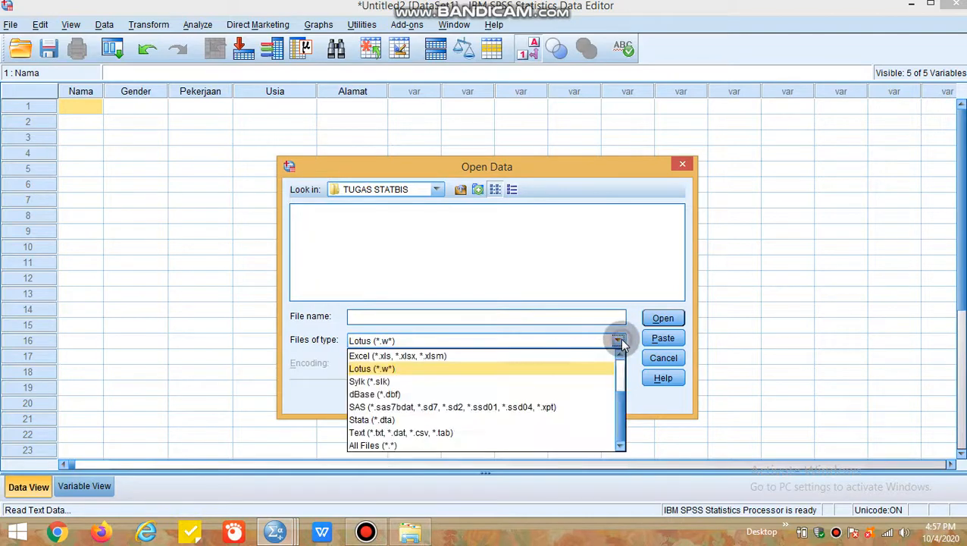
pyautogui.click(438, 355)
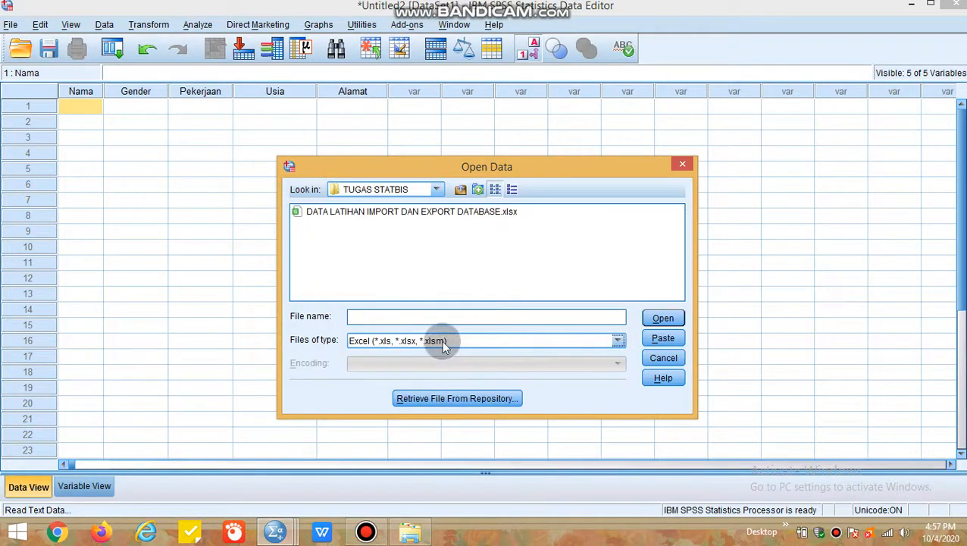
pyautogui.click(479, 216)
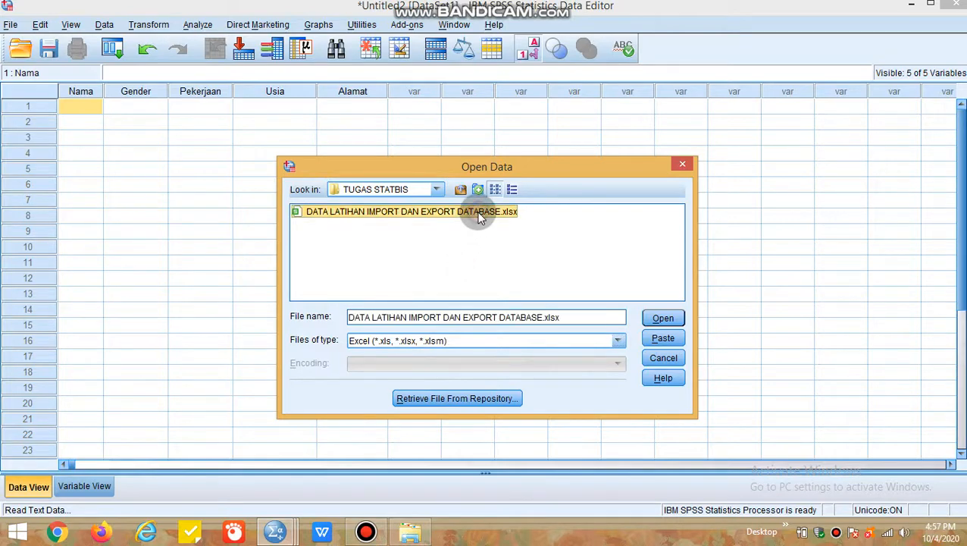
pyautogui.click(659, 319)
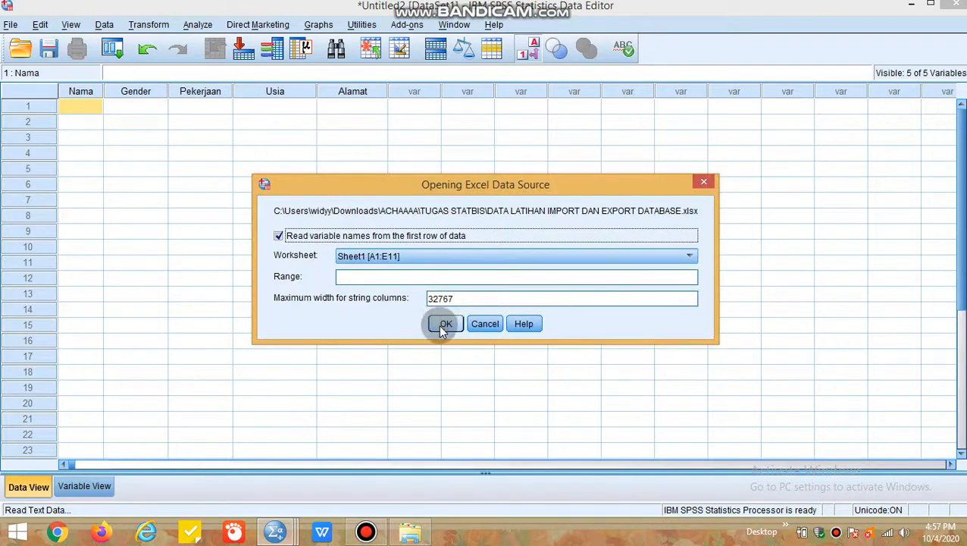
pyautogui.click(444, 325)
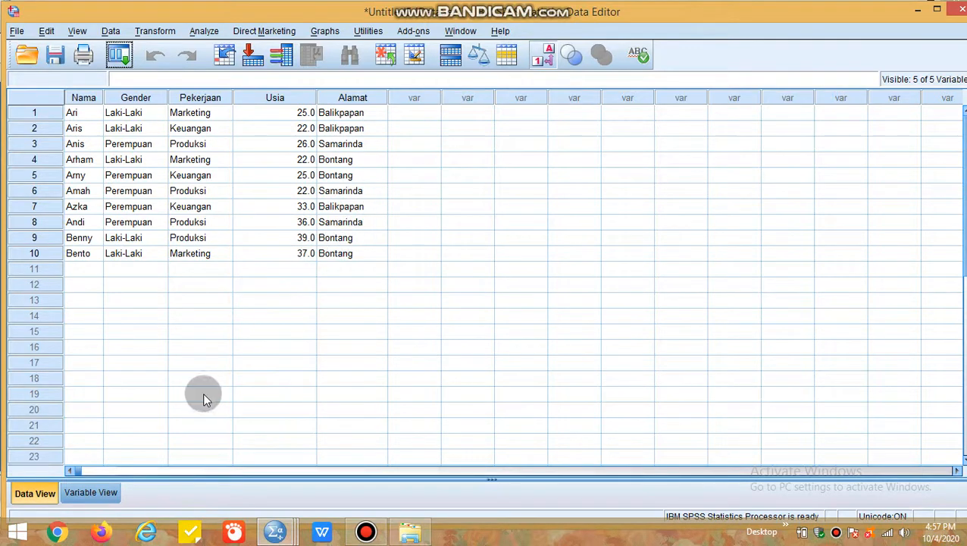
# Compare the imported variables' type, width and decimals definitions with how their values appear in the data grid
pyautogui.click(105, 494)
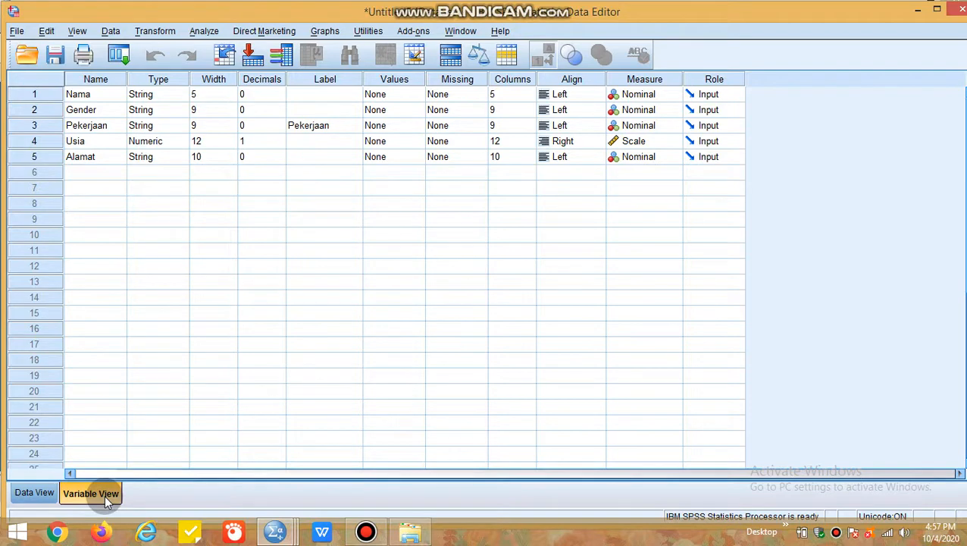
pyautogui.click(44, 497)
pyautogui.click(79, 496)
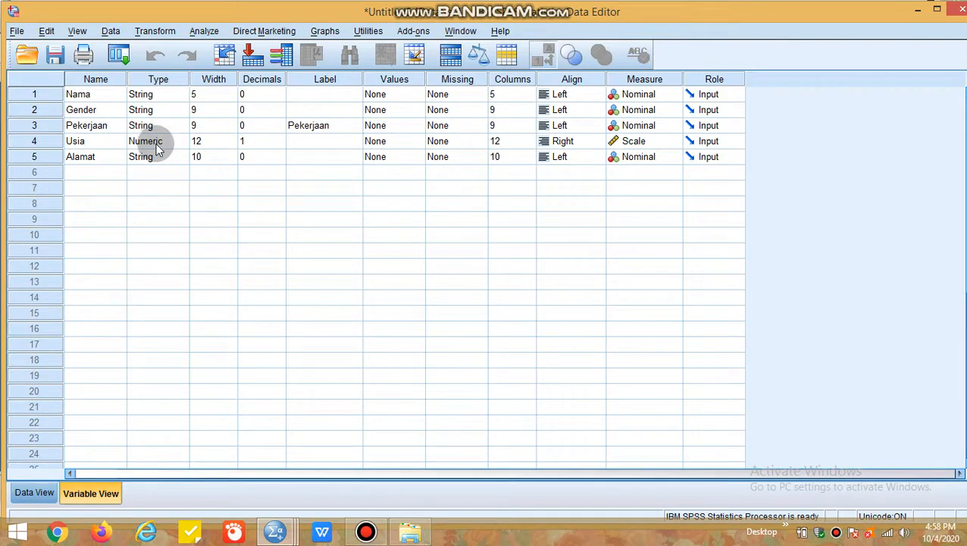
pyautogui.click(210, 93)
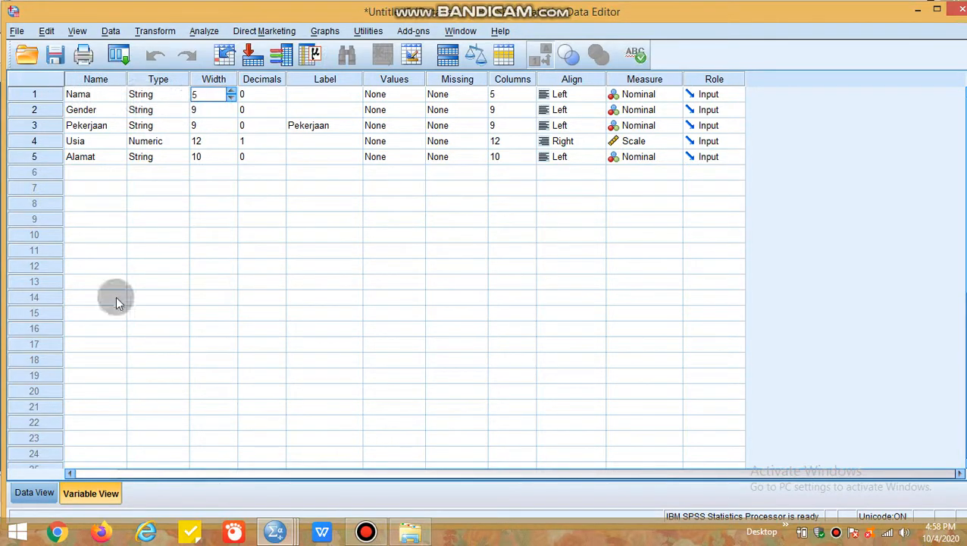
pyautogui.click(20, 495)
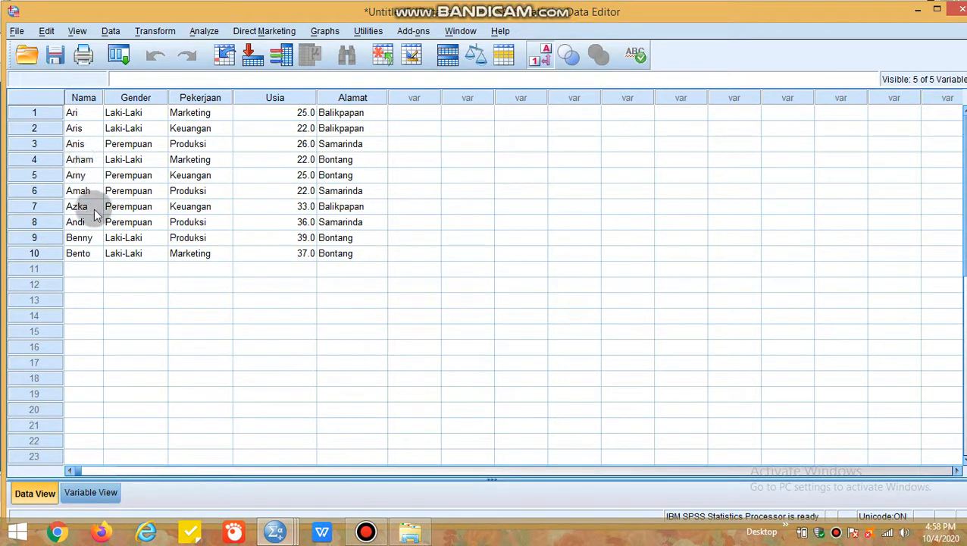
pyautogui.click(92, 492)
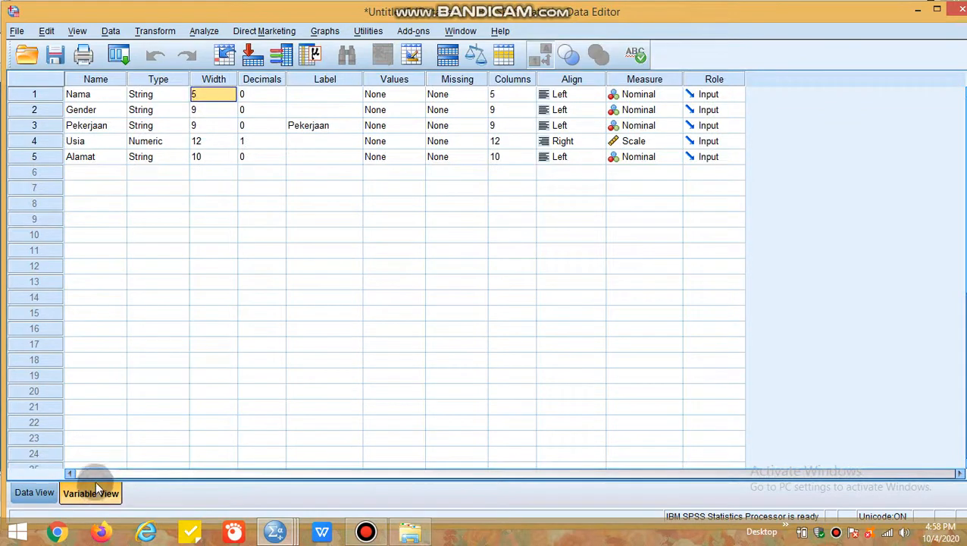
pyautogui.click(259, 95)
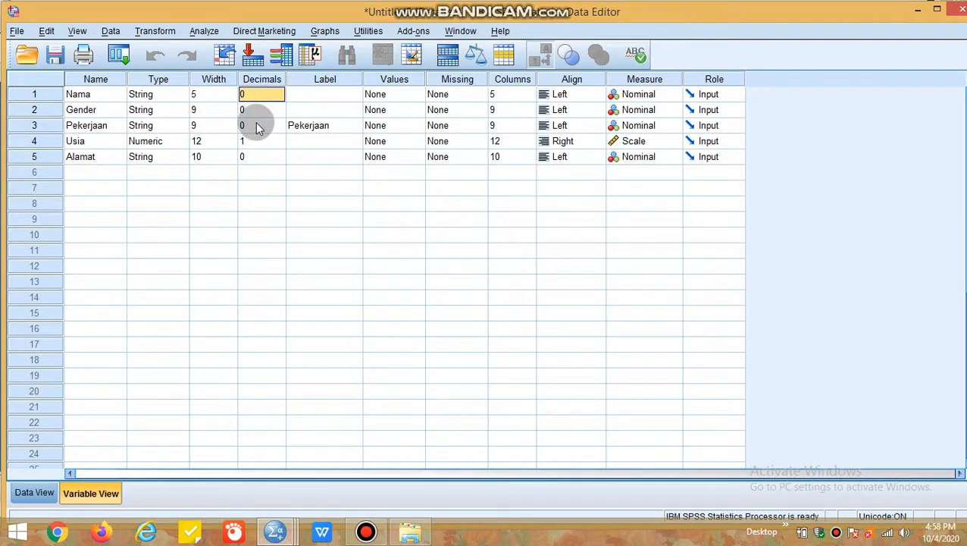
pyautogui.click(34, 492)
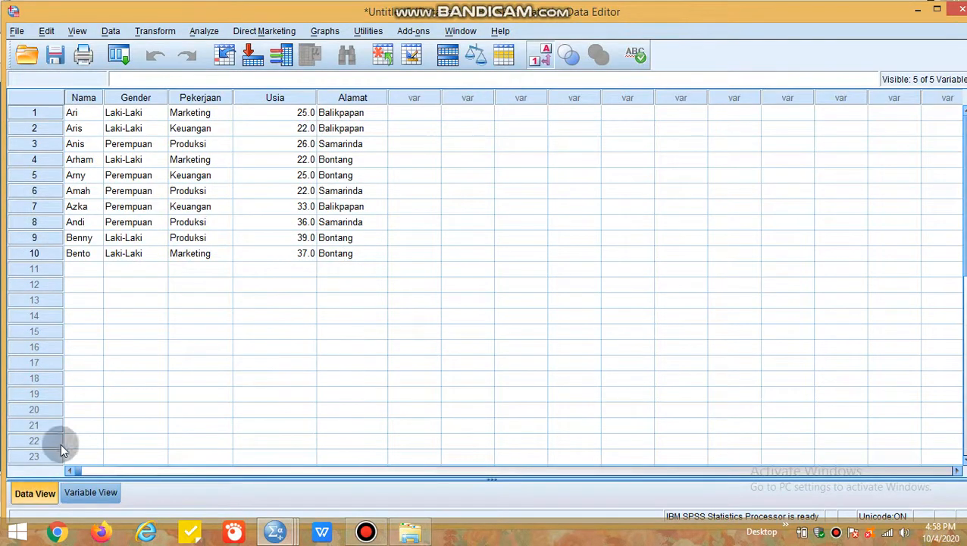
# Set the decimals of the Usia variable to 0 and check its values in the data grid
pyautogui.click(84, 493)
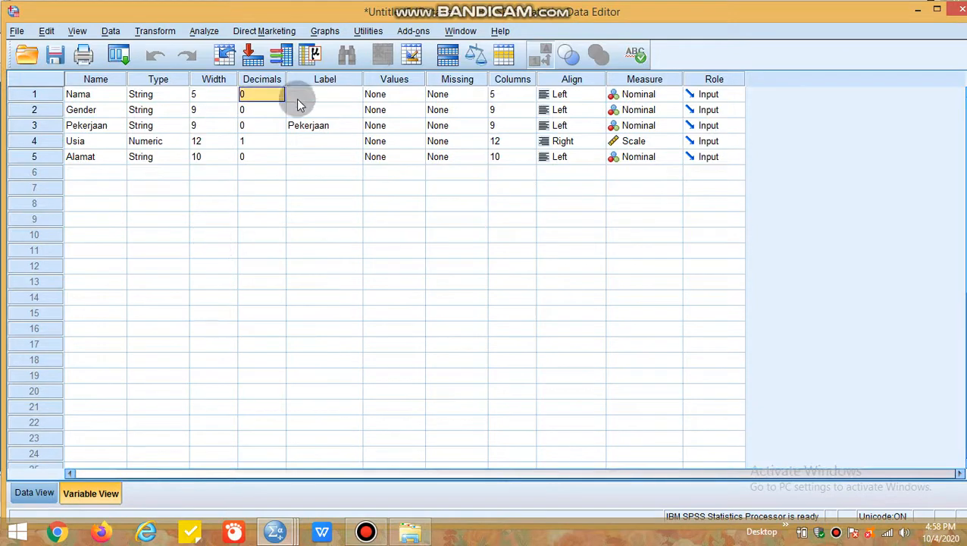
pyautogui.click(256, 145)
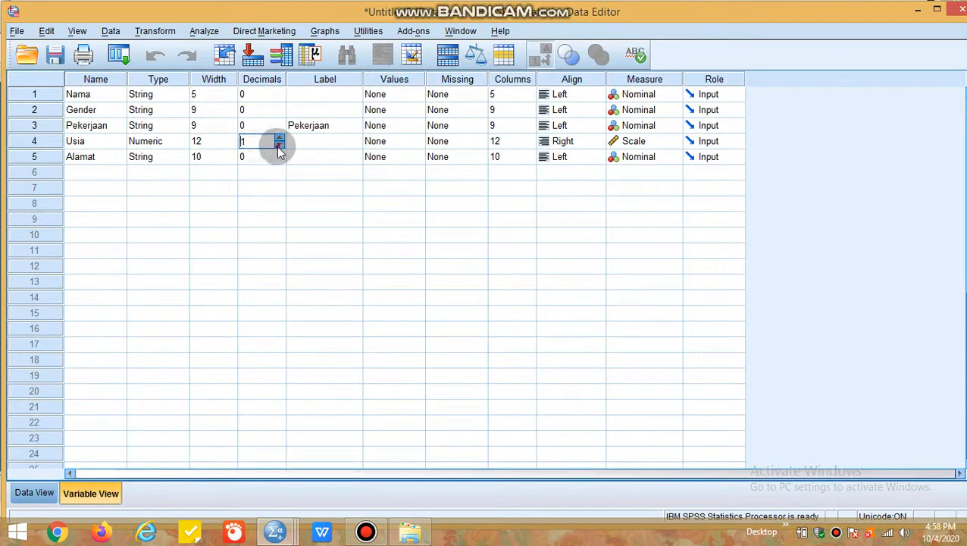
pyautogui.click(278, 148)
pyautogui.click(35, 491)
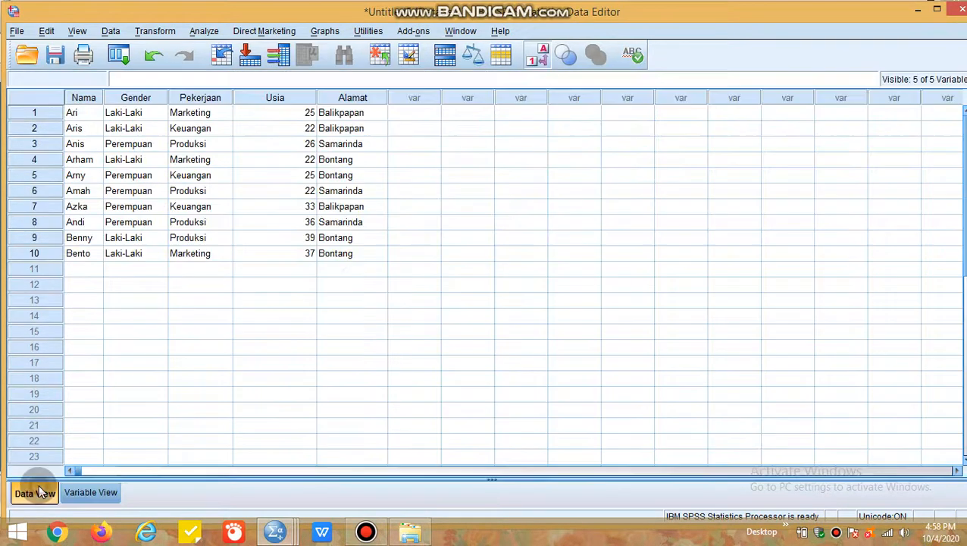
# Widen the Nama column in the data grid to 8 characters and check its Columns setting among the variable definitions
pyautogui.click(91, 492)
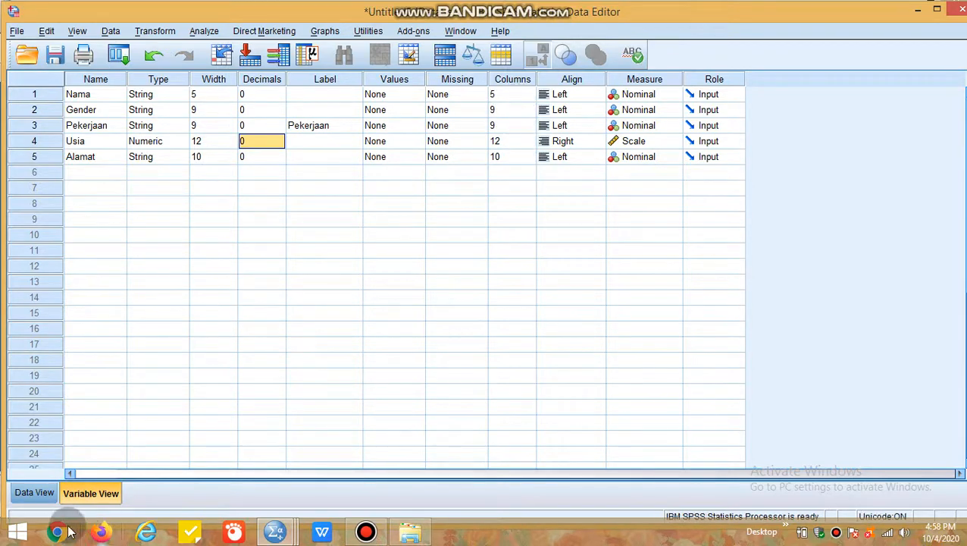
pyautogui.click(43, 498)
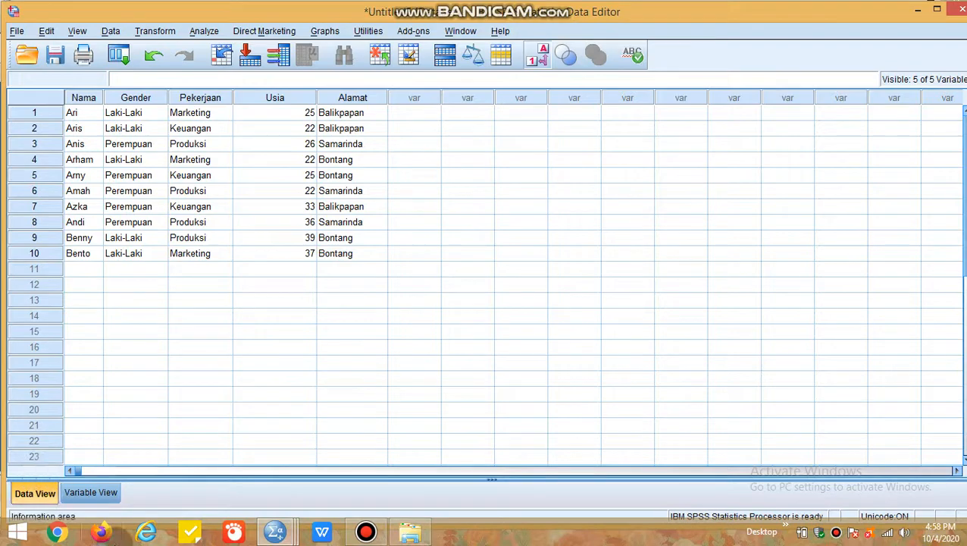
pyautogui.click(93, 498)
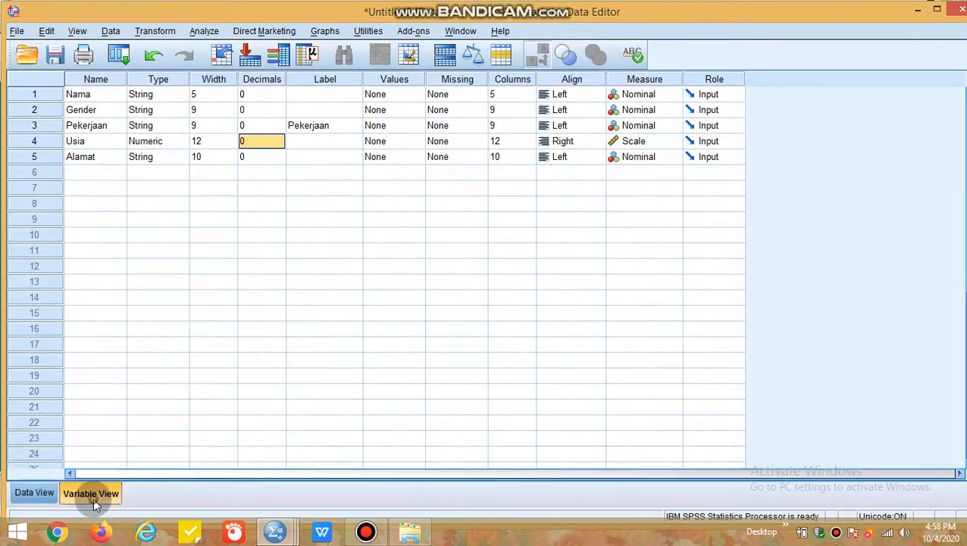
pyautogui.click(22, 492)
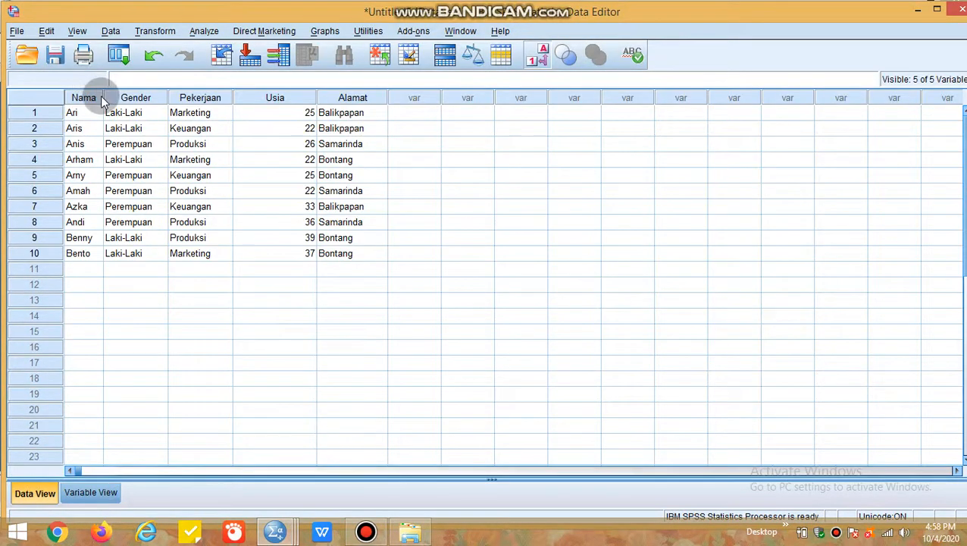
pyautogui.moveTo(104, 97); pyautogui.dragTo(123, 97)
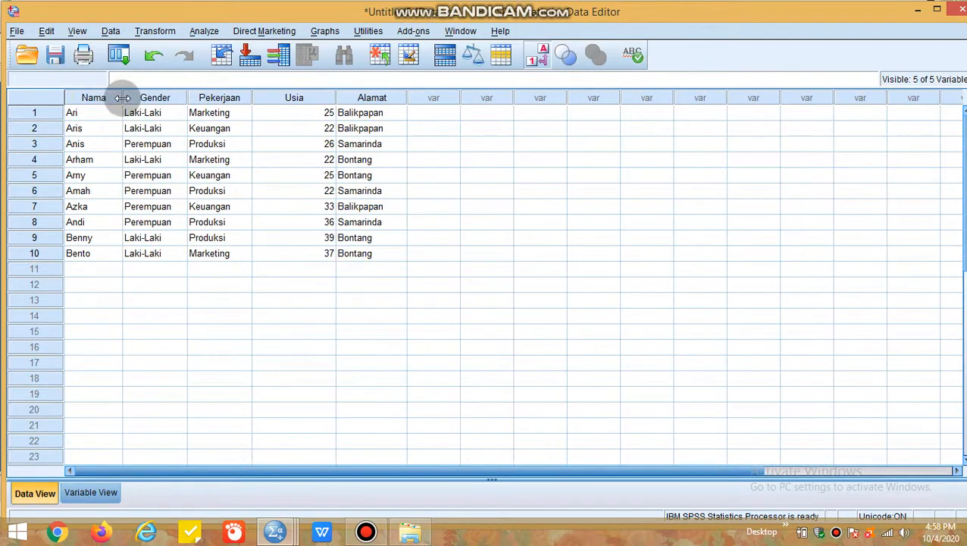
pyautogui.click(93, 492)
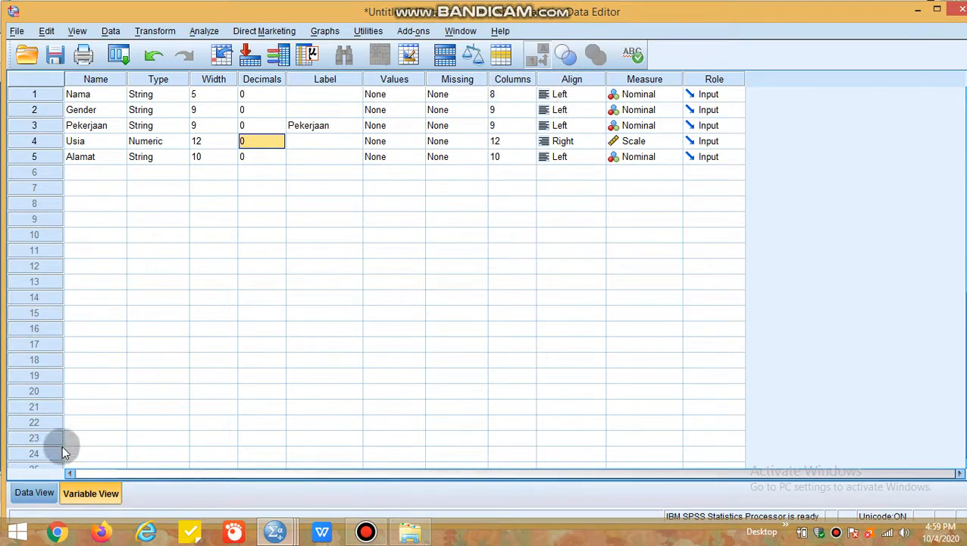
pyautogui.click(32, 494)
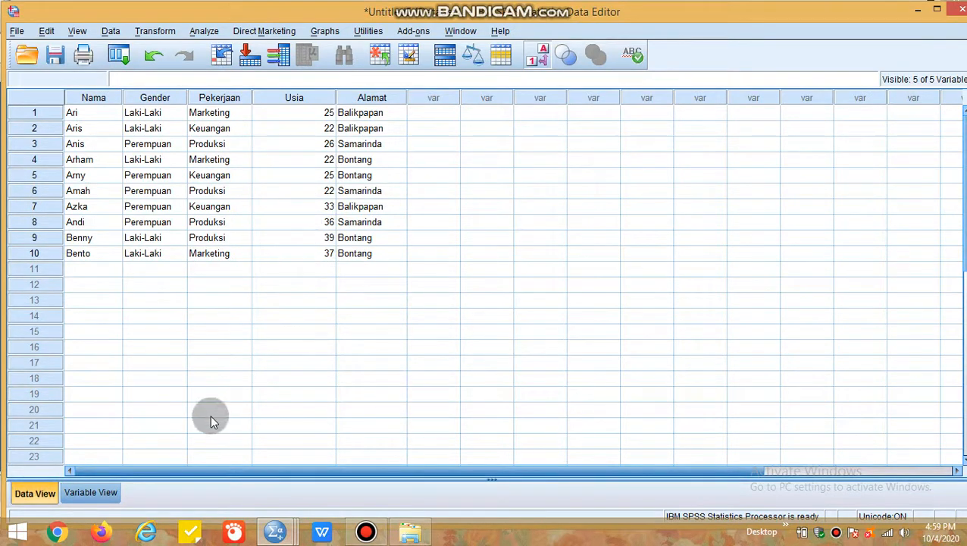
pyautogui.click(95, 492)
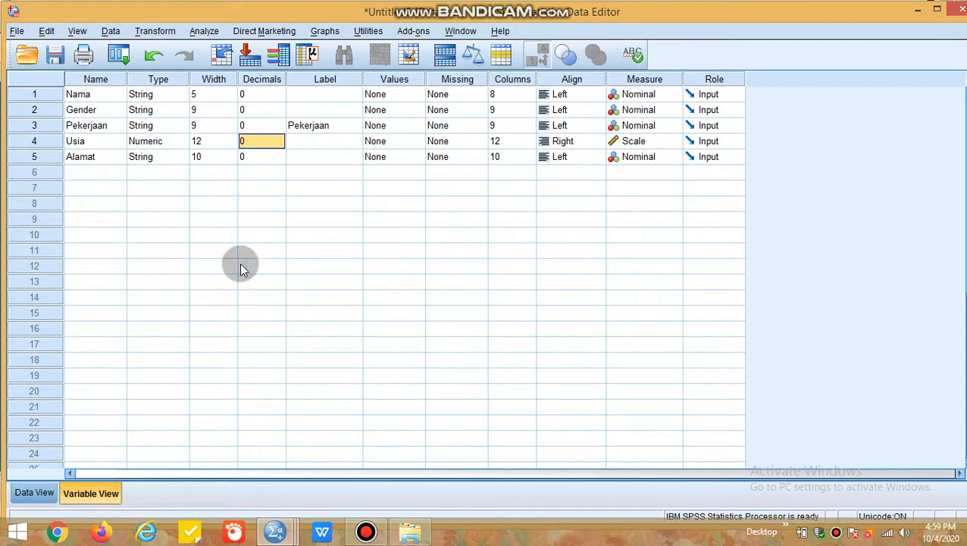
# Start Recode into Same Variables and add Gender as the string variable to recode
pyautogui.click(34, 493)
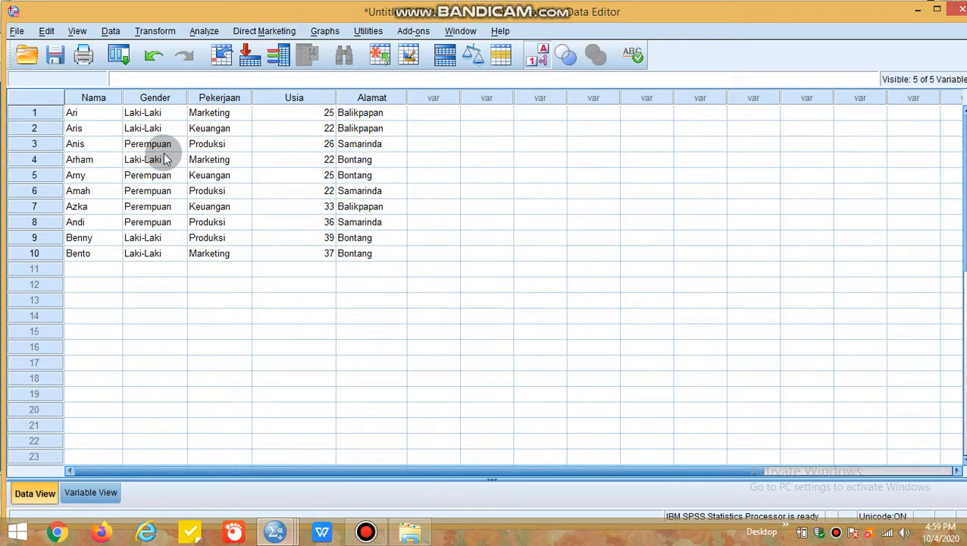
pyautogui.click(157, 99)
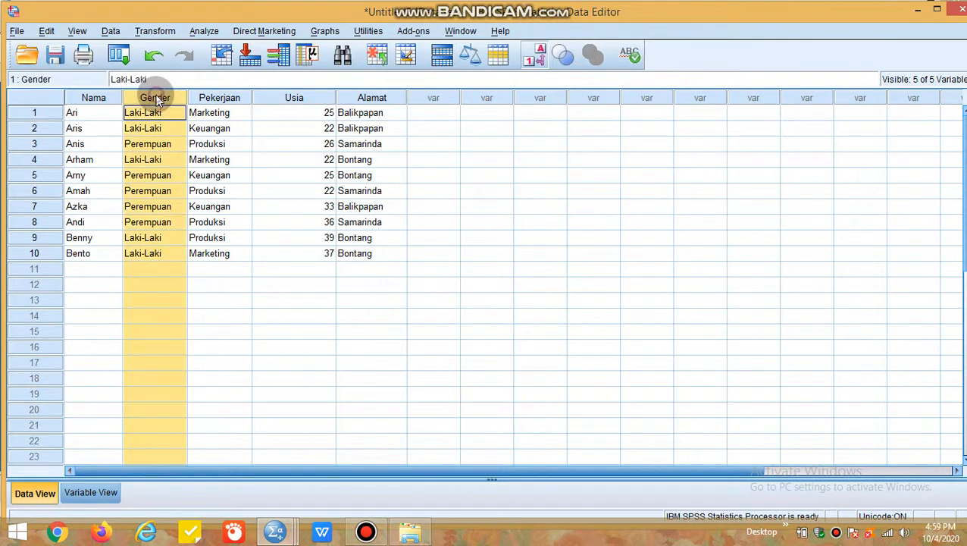
pyautogui.click(155, 31)
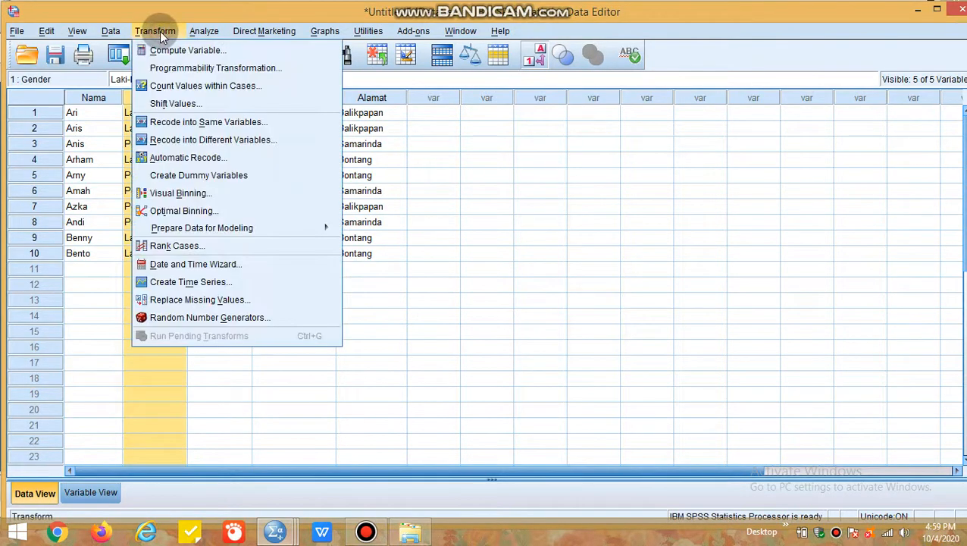
pyautogui.click(184, 122)
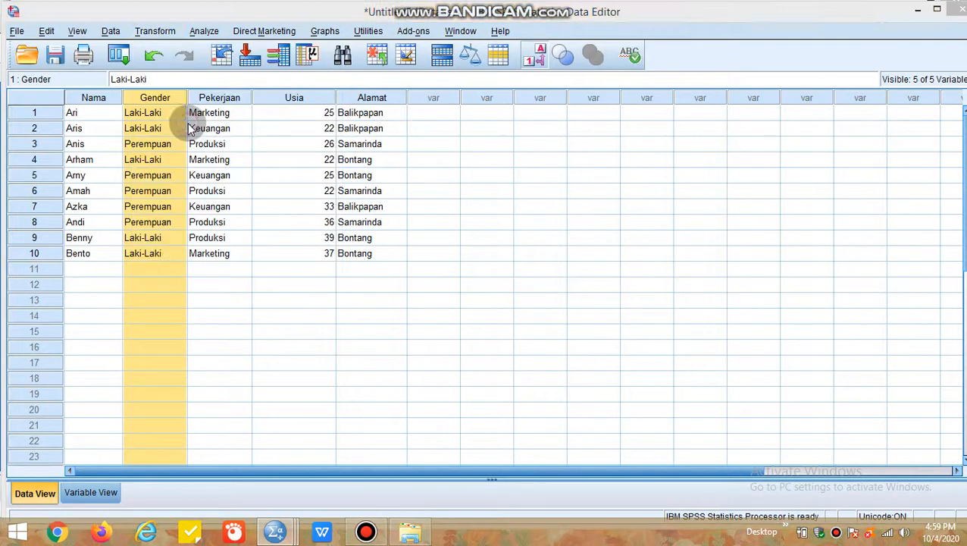
pyautogui.click(367, 219)
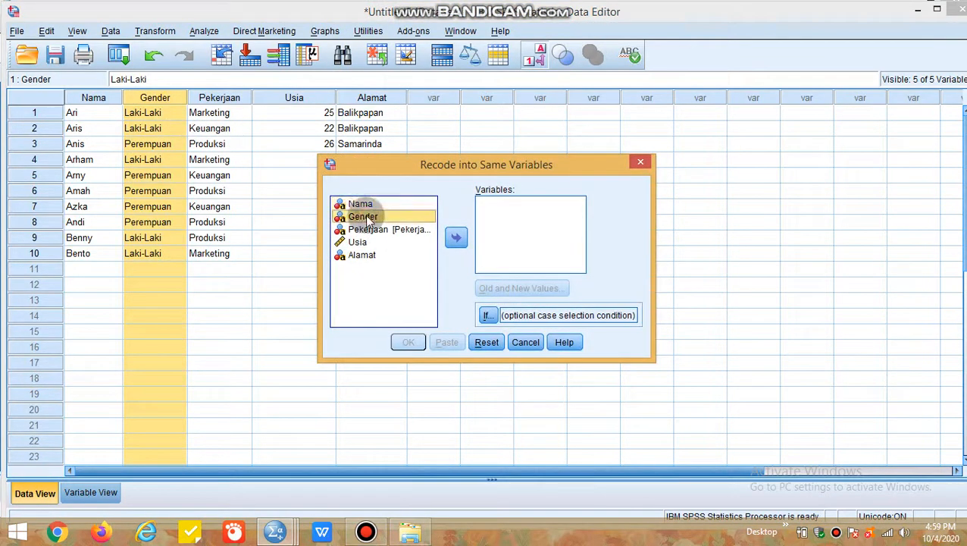
pyautogui.click(456, 239)
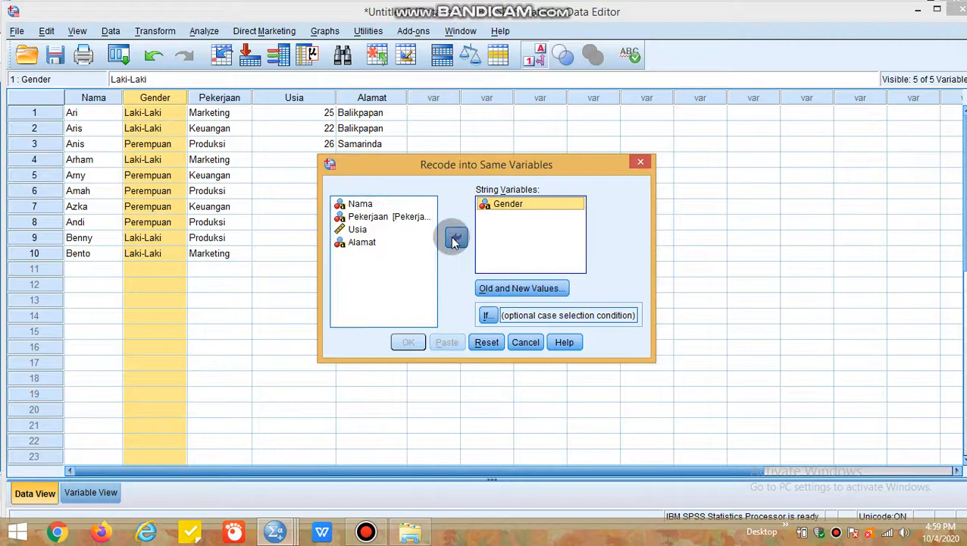
# Add an old-to-new value rule that recodes Laki-Laki to 1 for the Gender variable
pyautogui.click(492, 286)
pyautogui.click(382, 179)
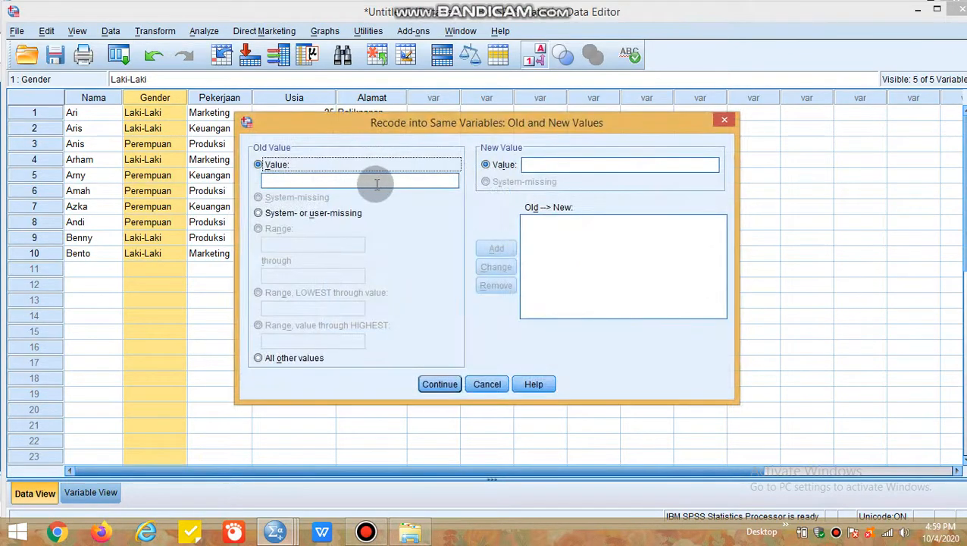
pyautogui.write('Laki')
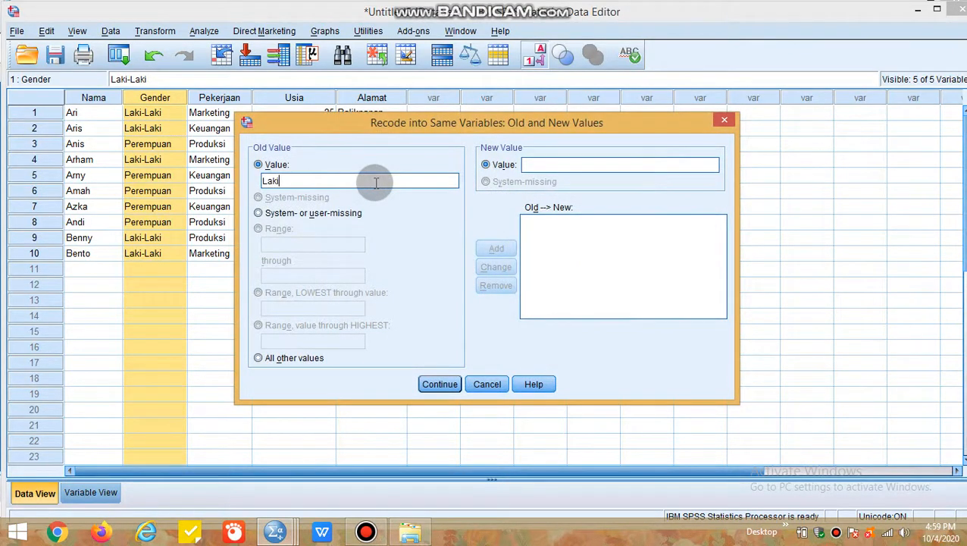
pyautogui.write('-Laki')
pyautogui.click(589, 159)
pyautogui.write('1')
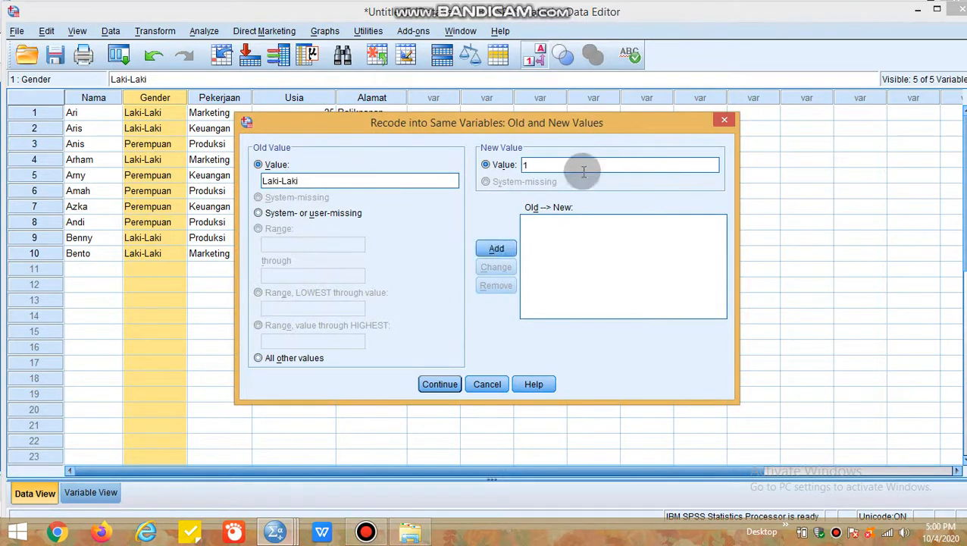
pyautogui.click(498, 247)
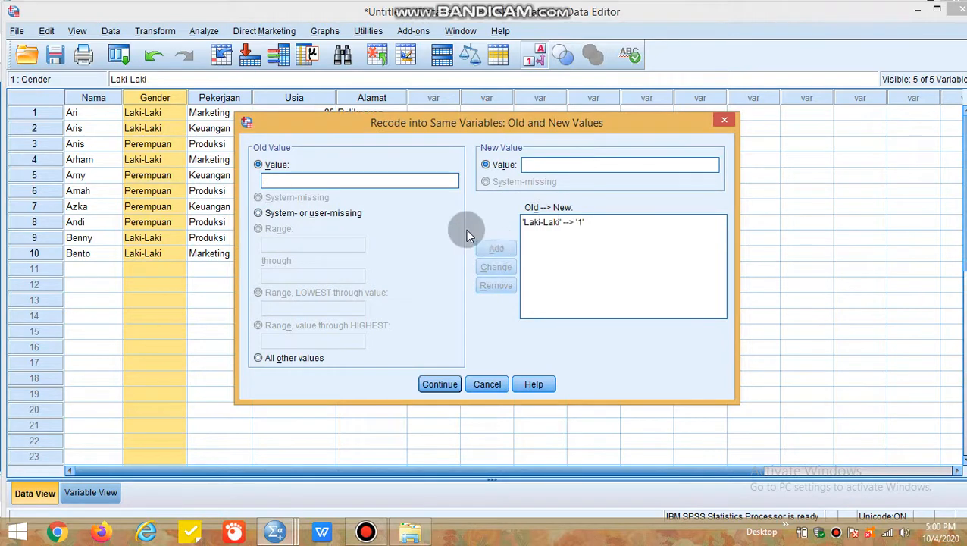
# Add a second rule that recodes the Gender value Perempuan to 2
pyautogui.click(385, 181)
pyautogui.write('Per')
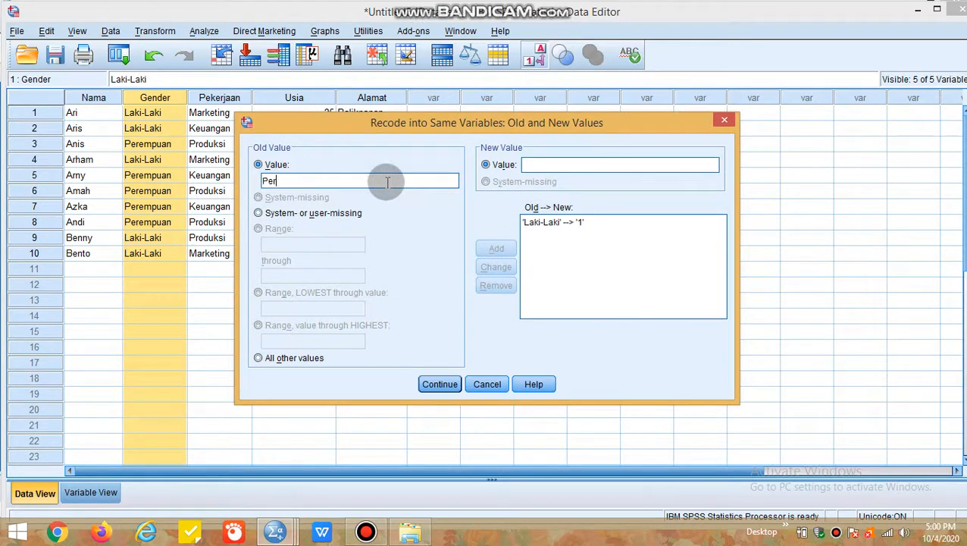
pyautogui.write('empuan')
pyautogui.click(538, 164)
pyautogui.write('2')
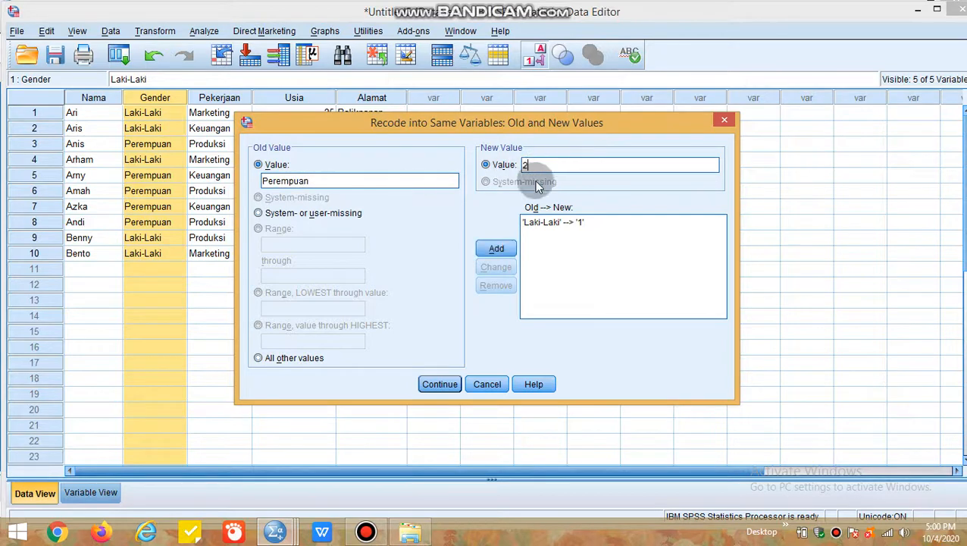
pyautogui.click(496, 250)
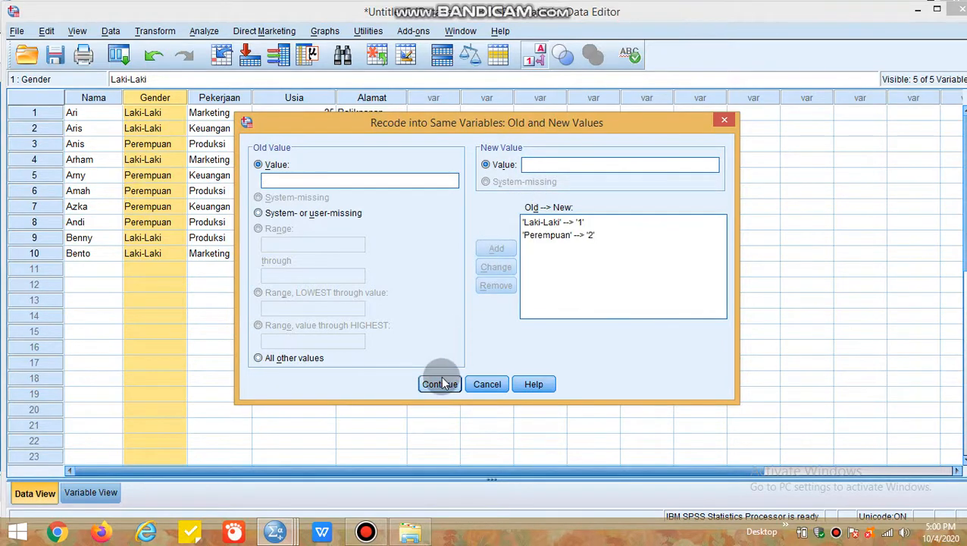
# Accept the value rules, run the Gender recode and minimize the output viewer to return to the data grid
pyautogui.click(440, 384)
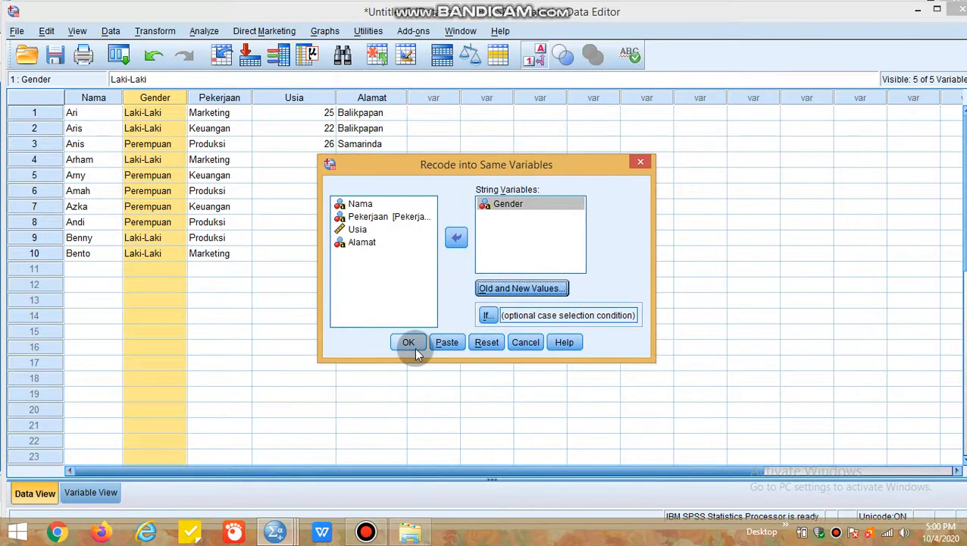
pyautogui.click(409, 343)
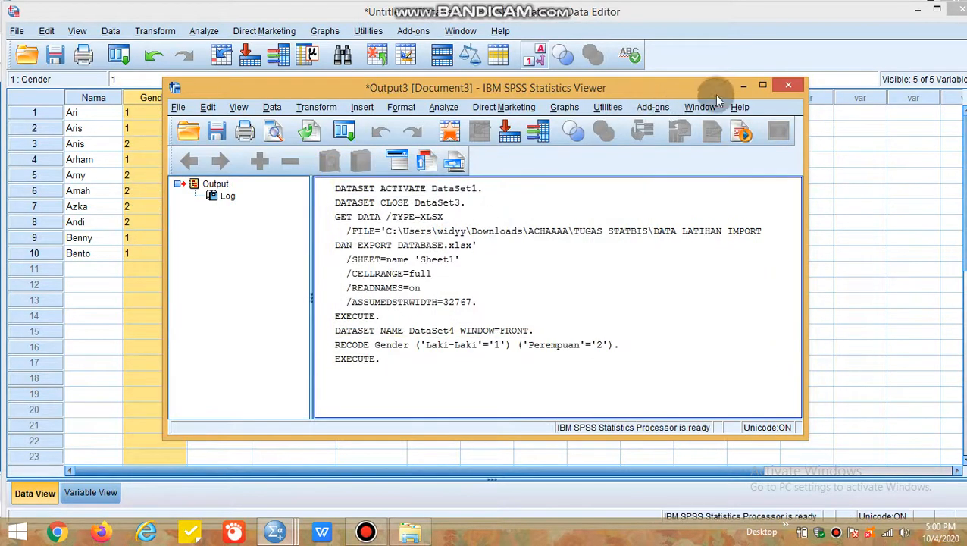
pyautogui.click(742, 86)
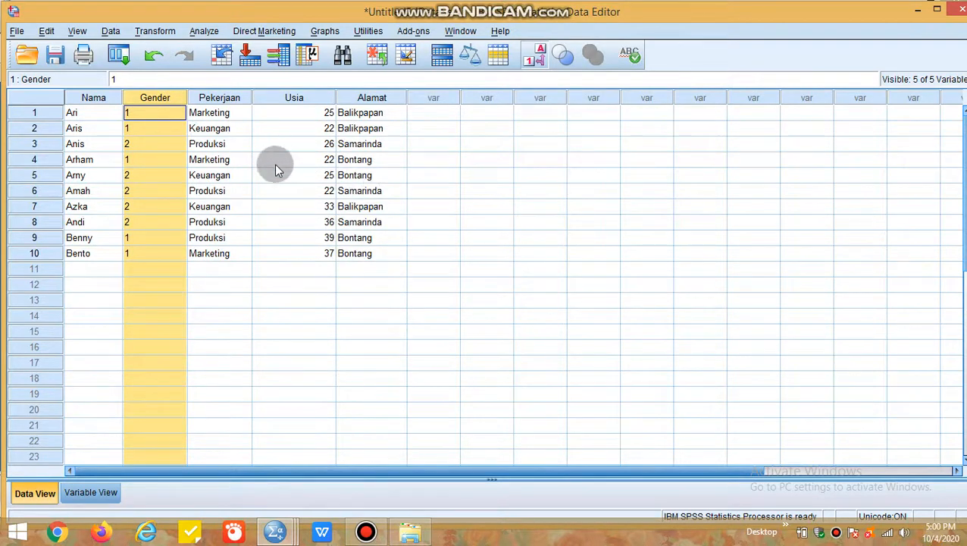
pyautogui.click(203, 149)
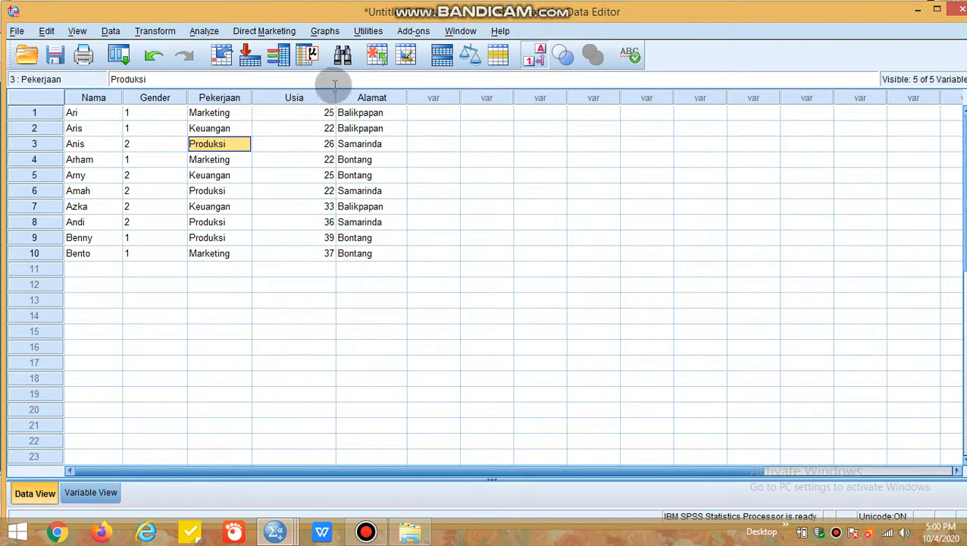
# Start Recode into Same Variables again, replace Gender with Alamat as the string variable and open its old and new values
pyautogui.click(354, 99)
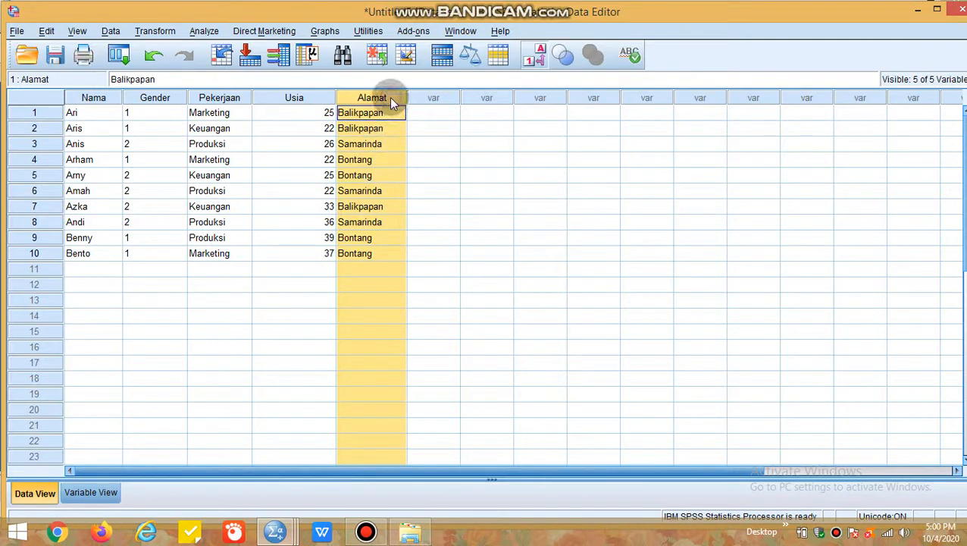
pyautogui.click(169, 31)
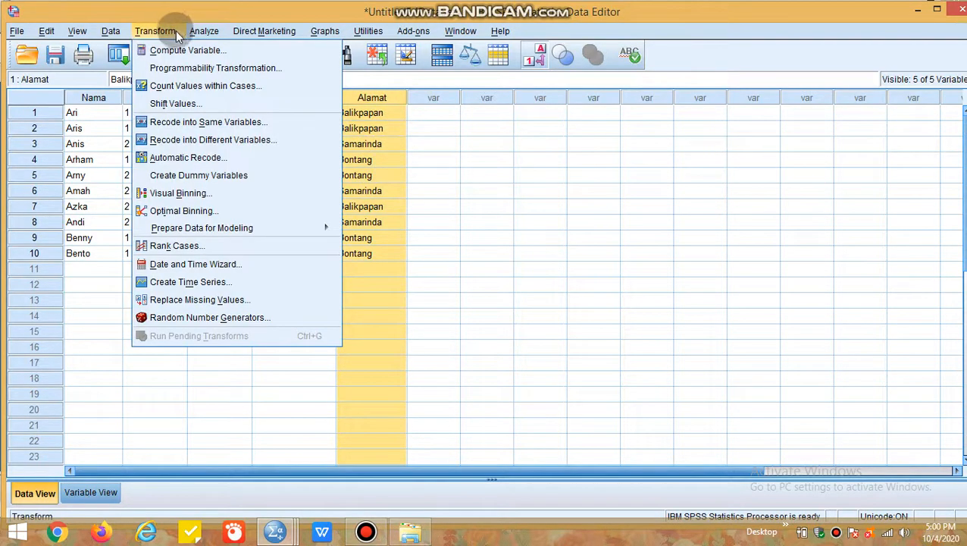
pyautogui.click(228, 122)
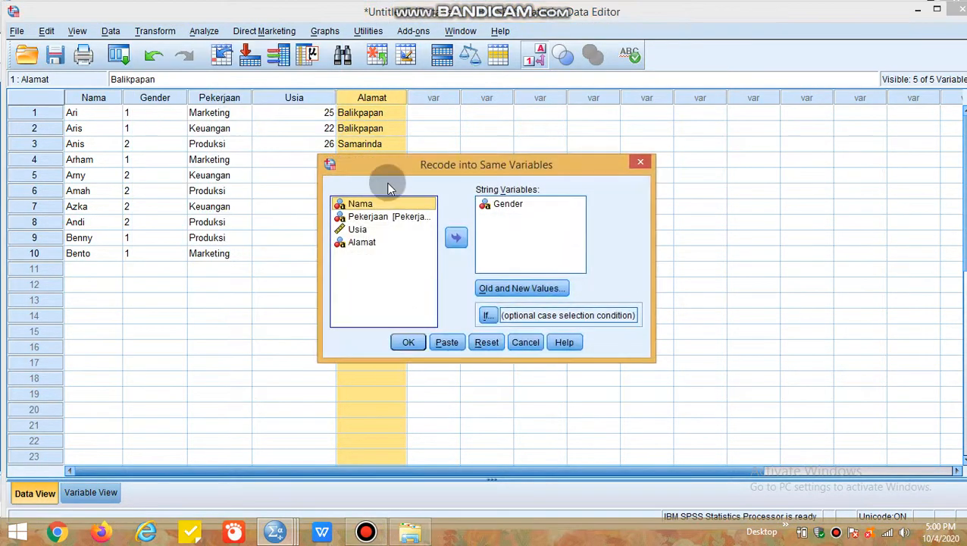
pyautogui.click(502, 204)
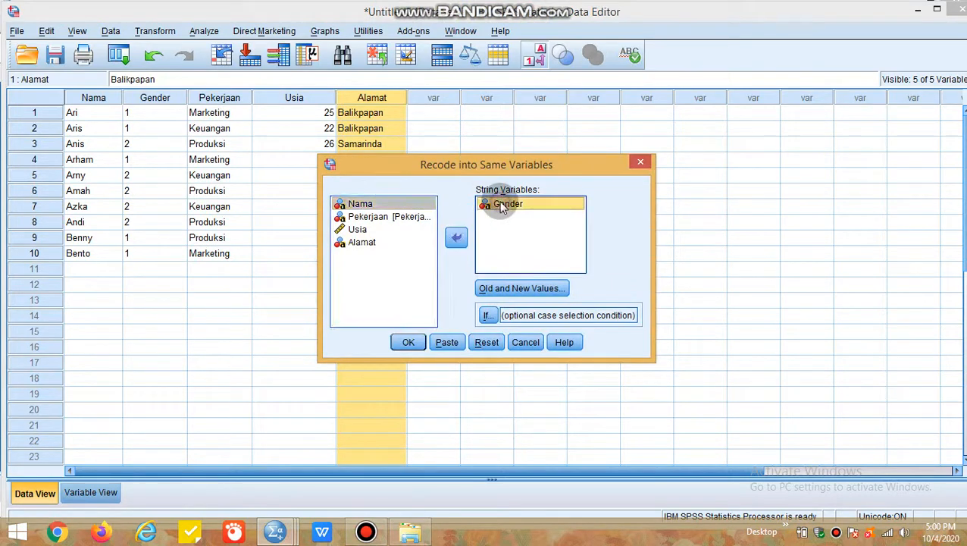
pyautogui.click(455, 238)
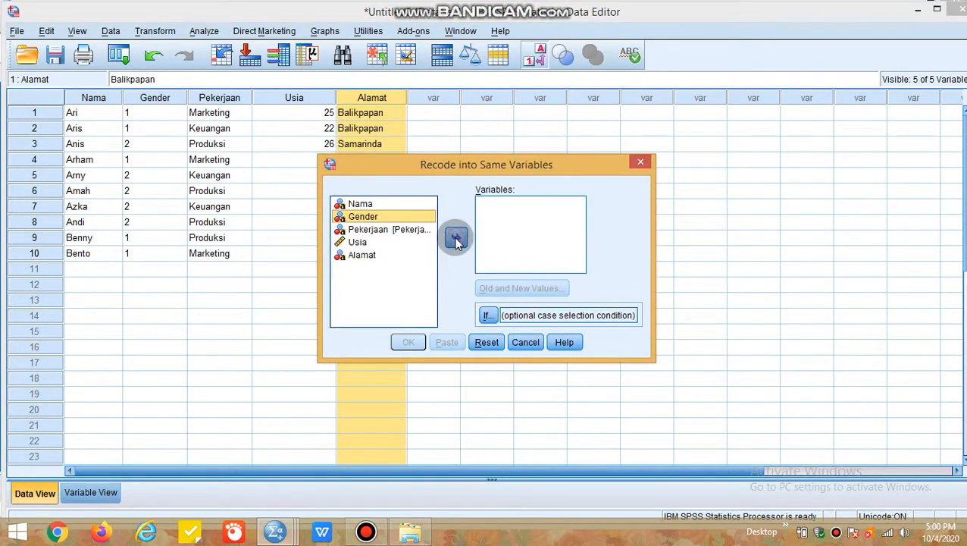
pyautogui.click(364, 254)
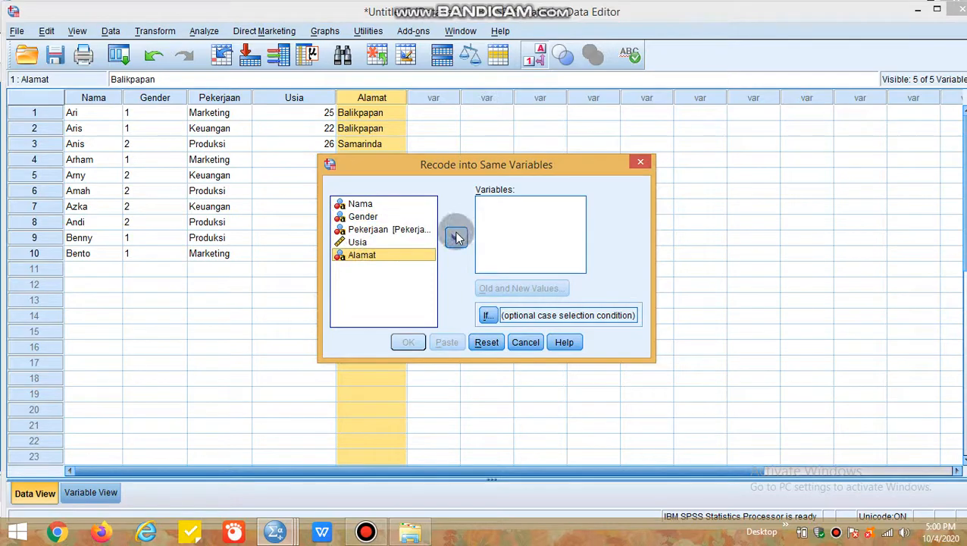
pyautogui.click(456, 237)
pyautogui.click(515, 289)
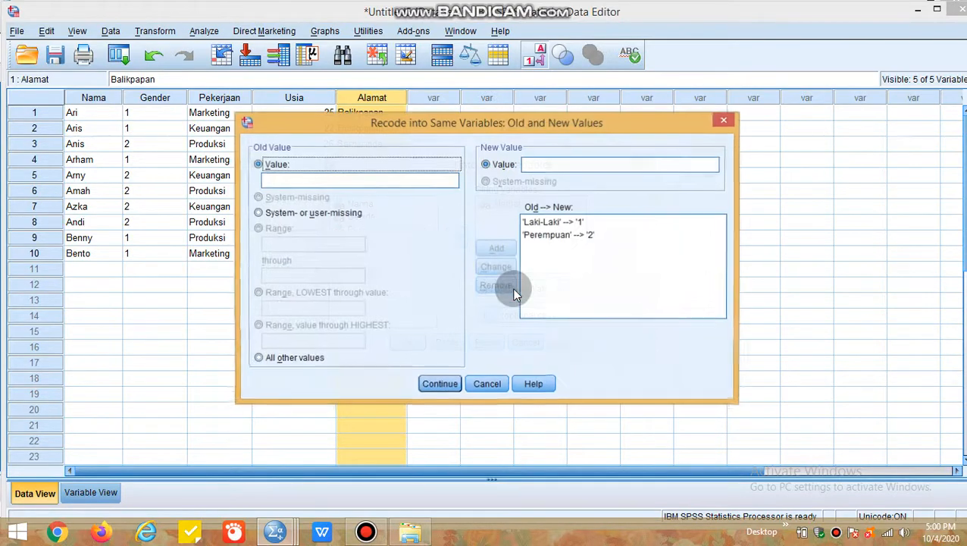
pyautogui.click(371, 182)
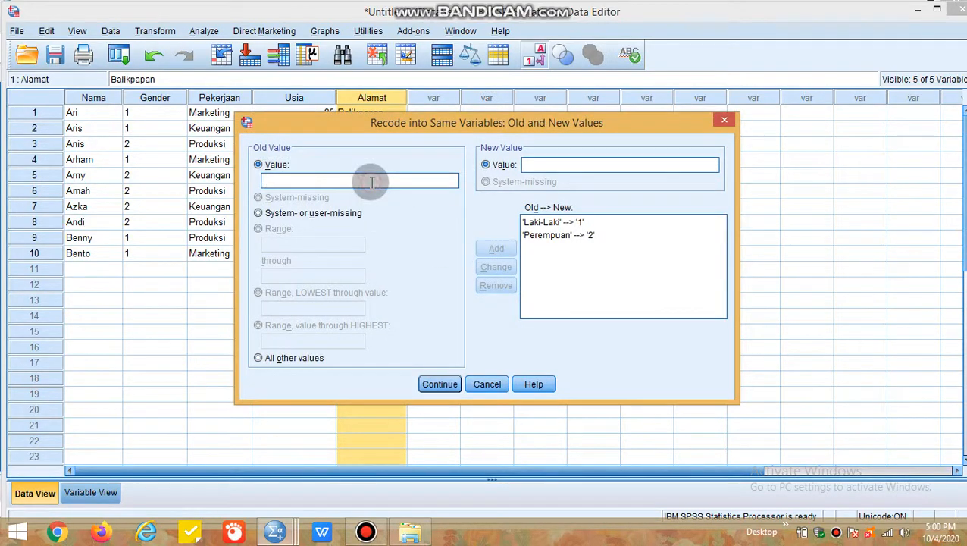
pyautogui.write('Balikpapan')
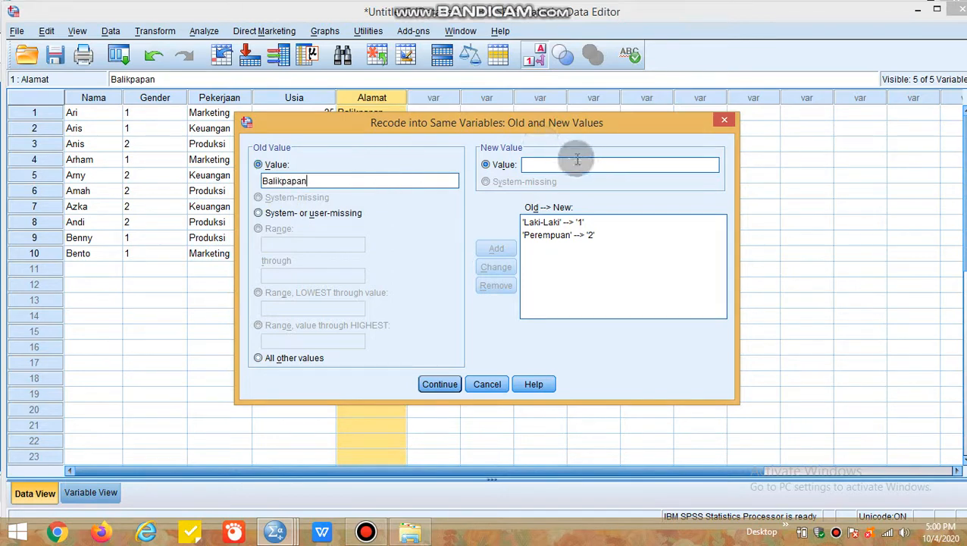
pyautogui.click(577, 160)
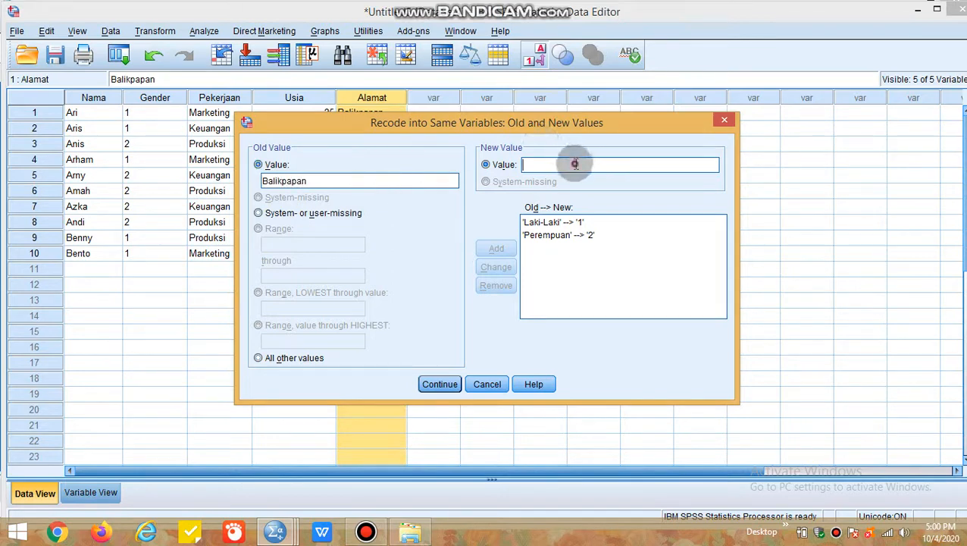
# Remove the leftover Perempuan and Laki-Laki rules from the old-to-new value list
pyautogui.click(544, 236)
pyautogui.click(496, 284)
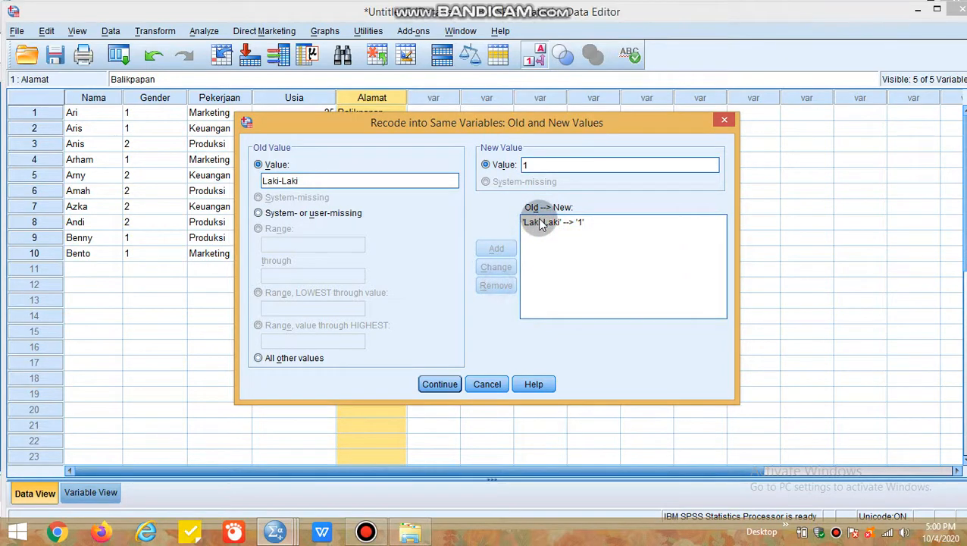
pyautogui.click(540, 223)
pyautogui.click(495, 286)
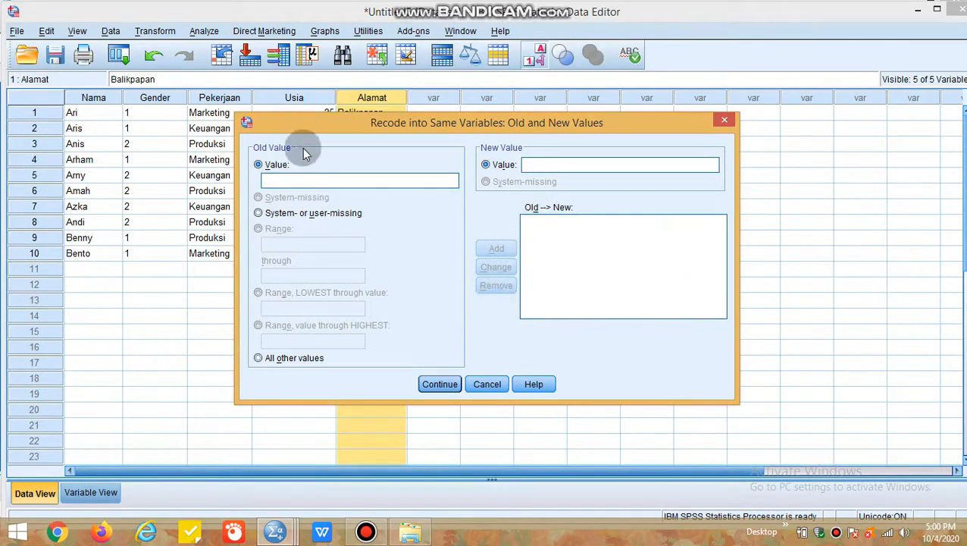
# Add an old-to-new value rule that recodes Balikpapan to 1 for the Alamat variable
pyautogui.click(298, 181)
pyautogui.write('Bali')
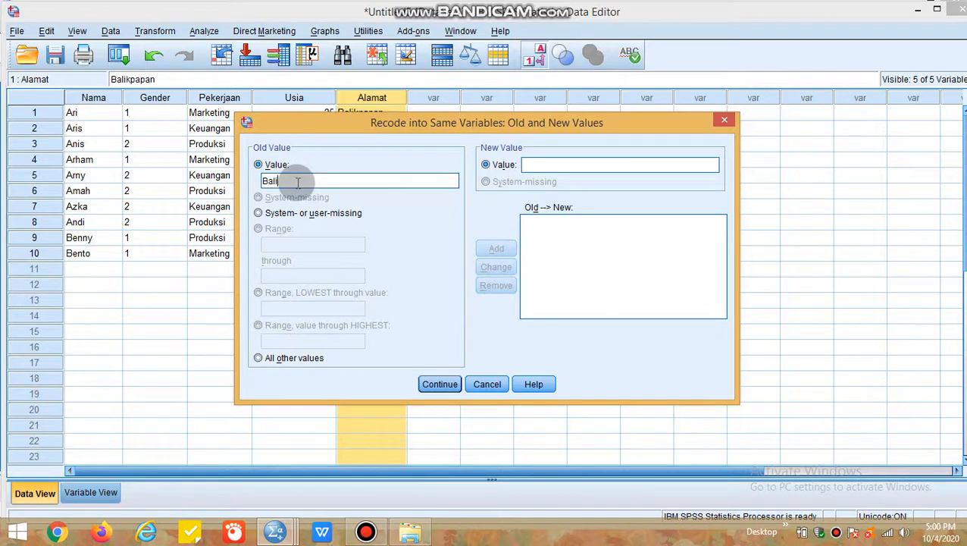
pyautogui.write('kpapan')
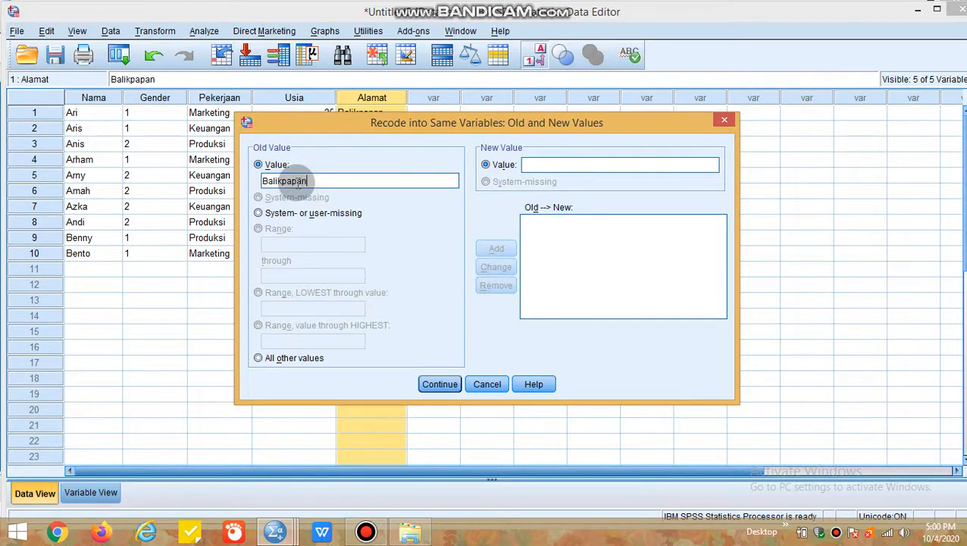
pyautogui.click(568, 161)
pyautogui.write('1')
pyautogui.click(494, 251)
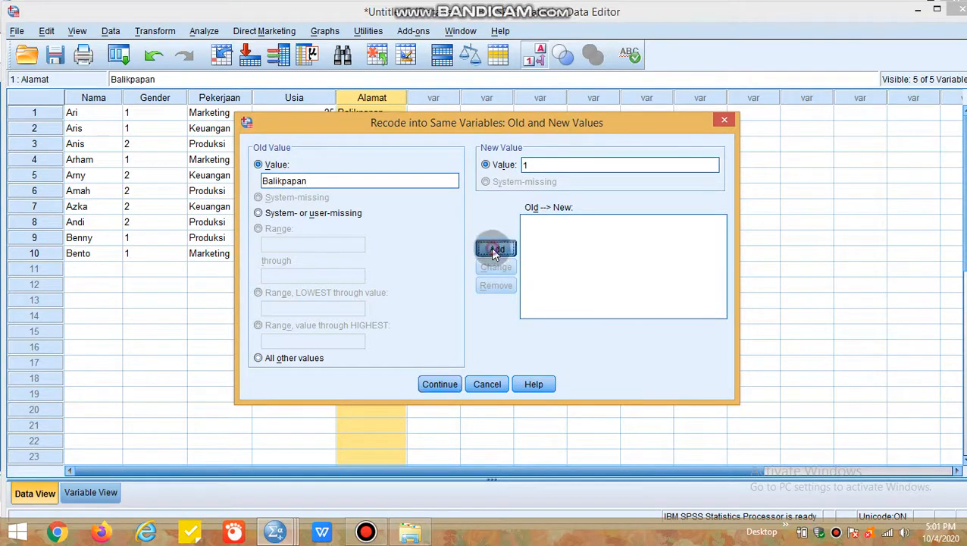
# Add a rule that recodes the Alamat value Samarinda to 2
pyautogui.click(410, 180)
pyautogui.write('S')
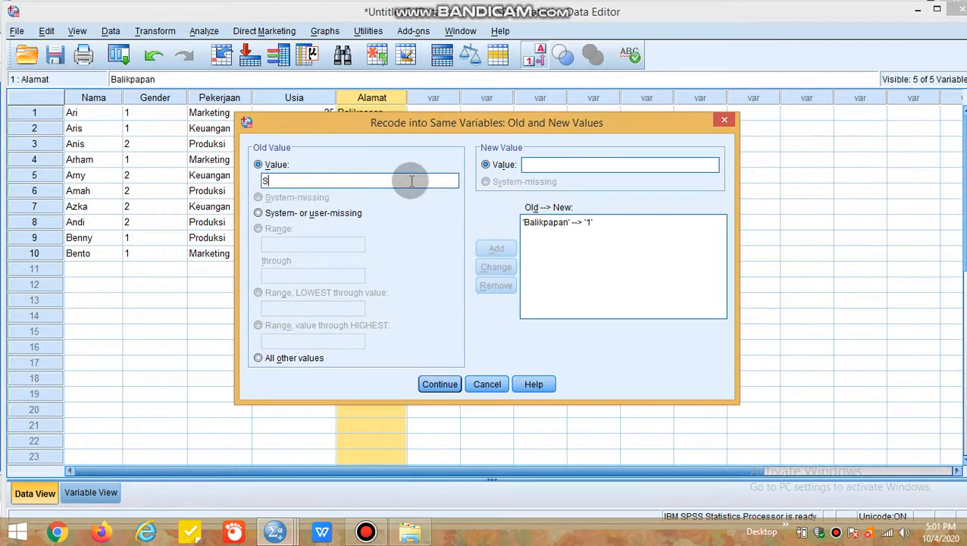
pyautogui.write('marinda')
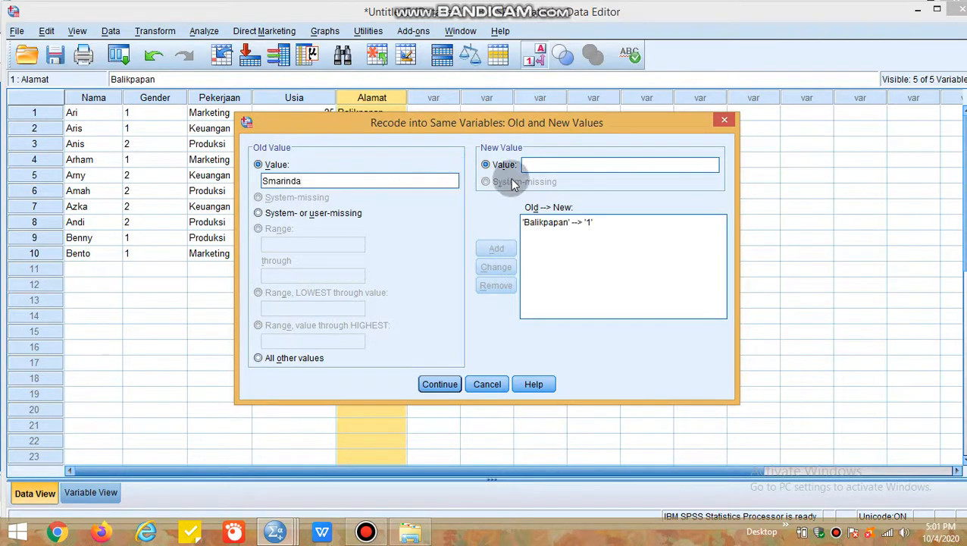
pyautogui.click(267, 181)
pyautogui.write('a')
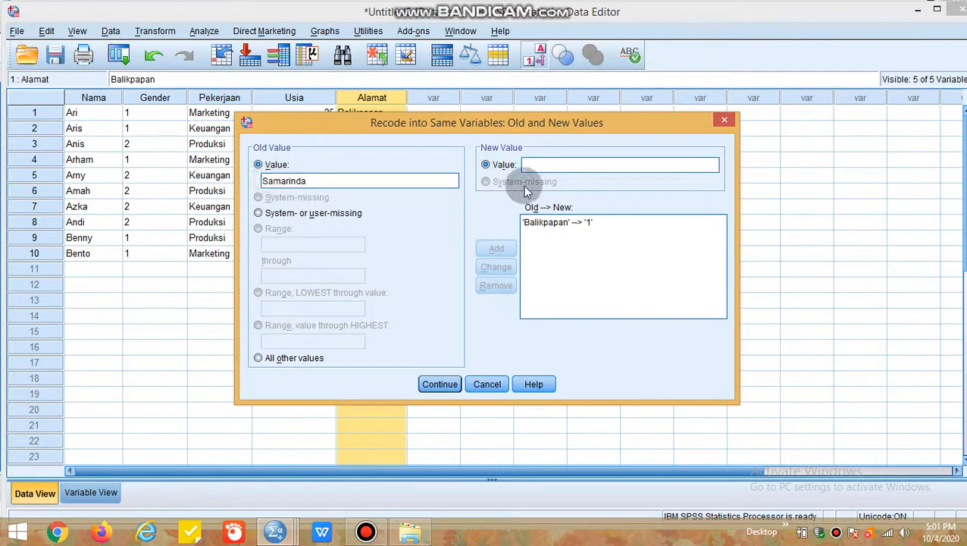
pyautogui.click(543, 165)
pyautogui.write('2')
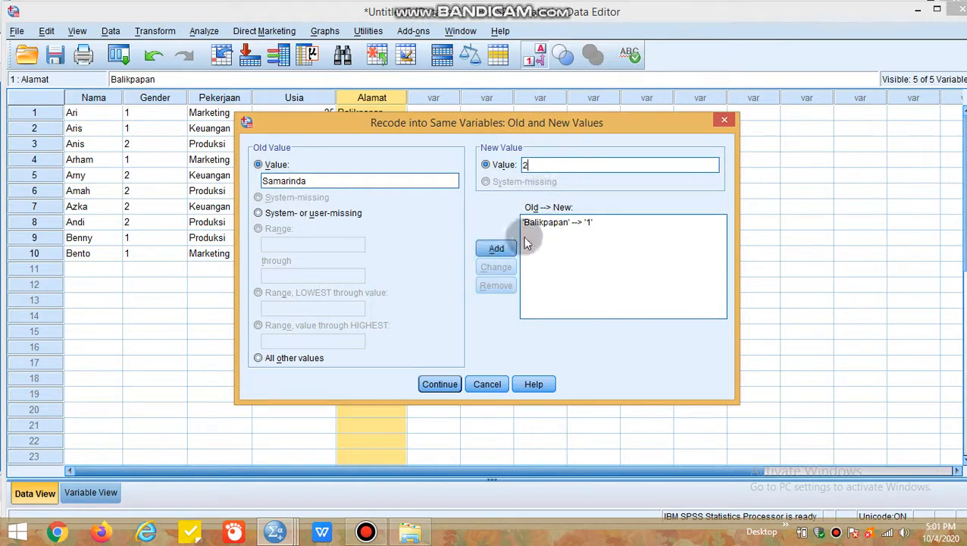
pyautogui.click(498, 248)
# Add a rule that recodes the Alamat value Bontang to 3 and accept the set of value rules
pyautogui.click(347, 182)
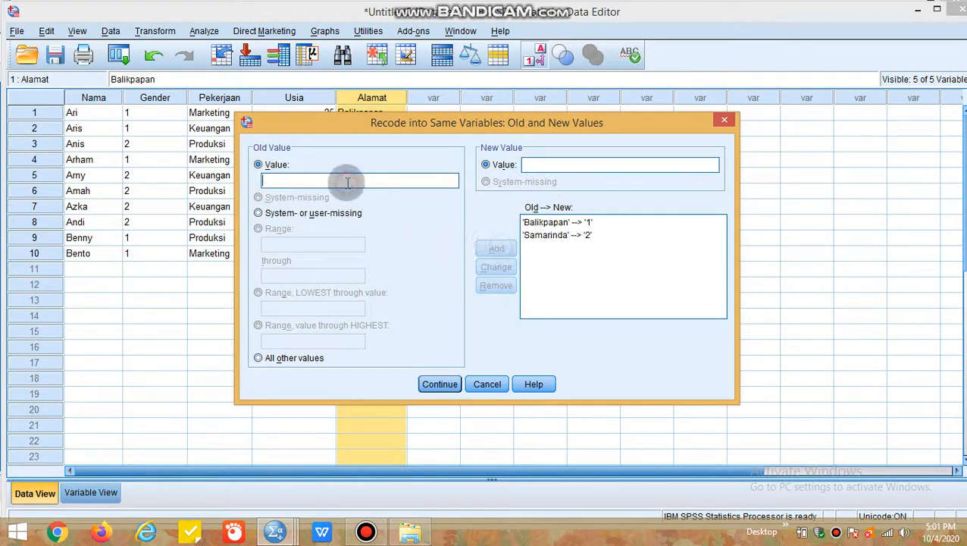
pyautogui.write('Bontang')
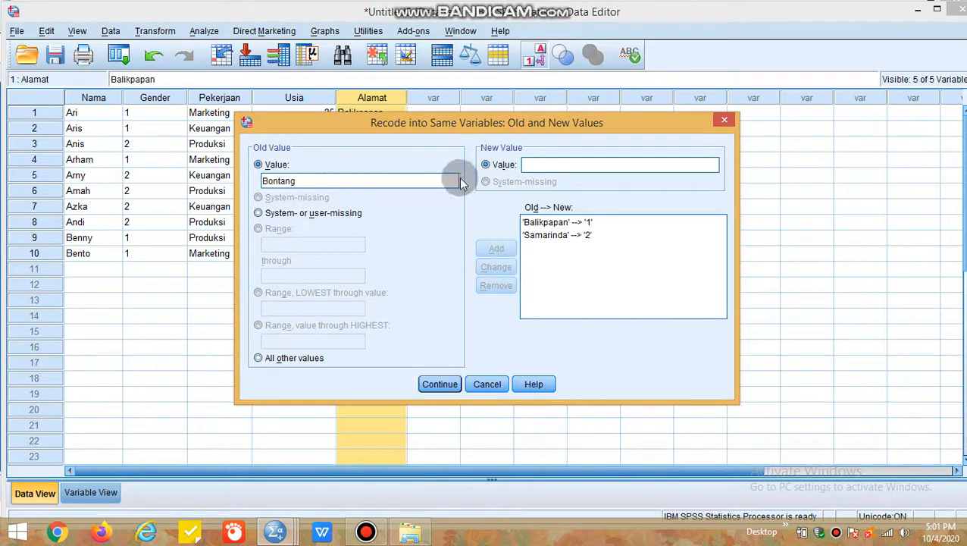
pyautogui.click(556, 162)
pyautogui.write('4')
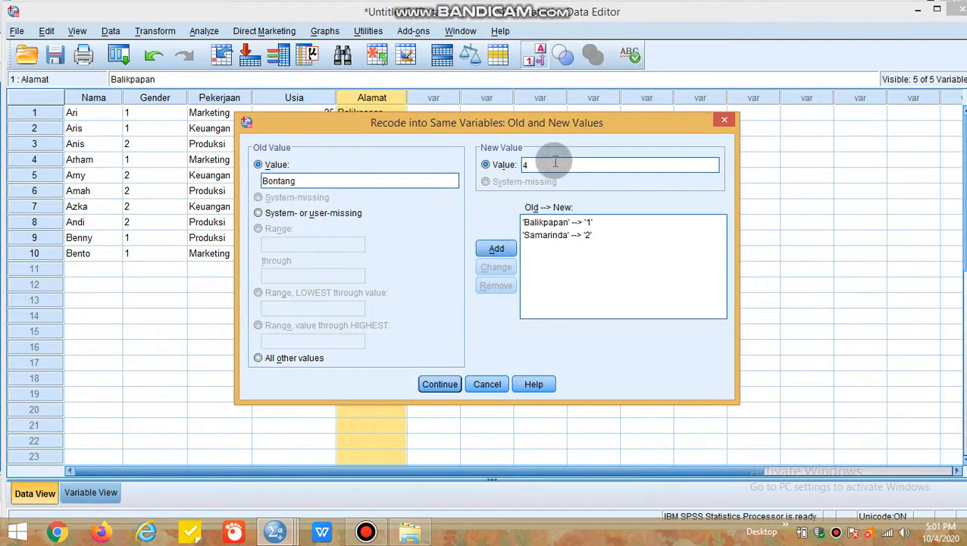
pyautogui.press('BackSpace')
pyautogui.write('3')
pyautogui.click(496, 249)
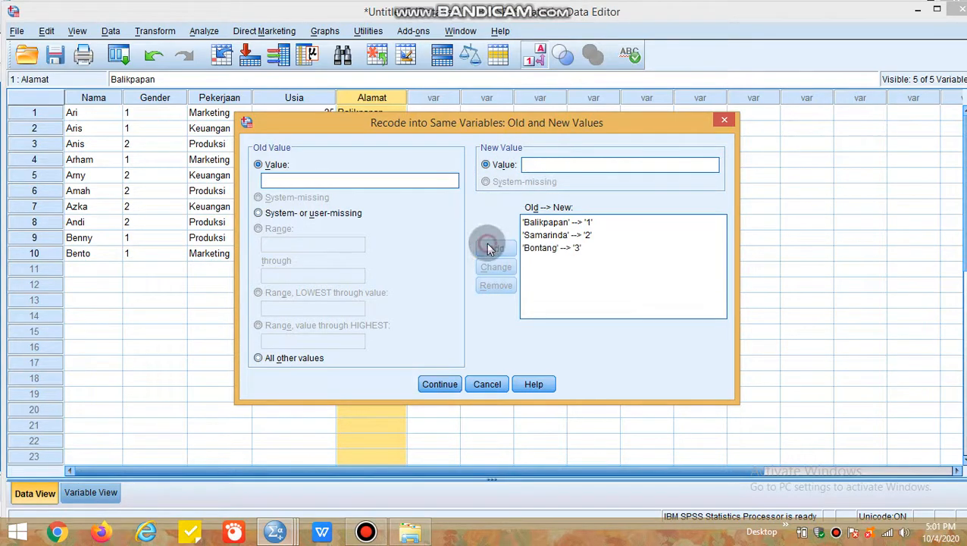
pyautogui.click(441, 383)
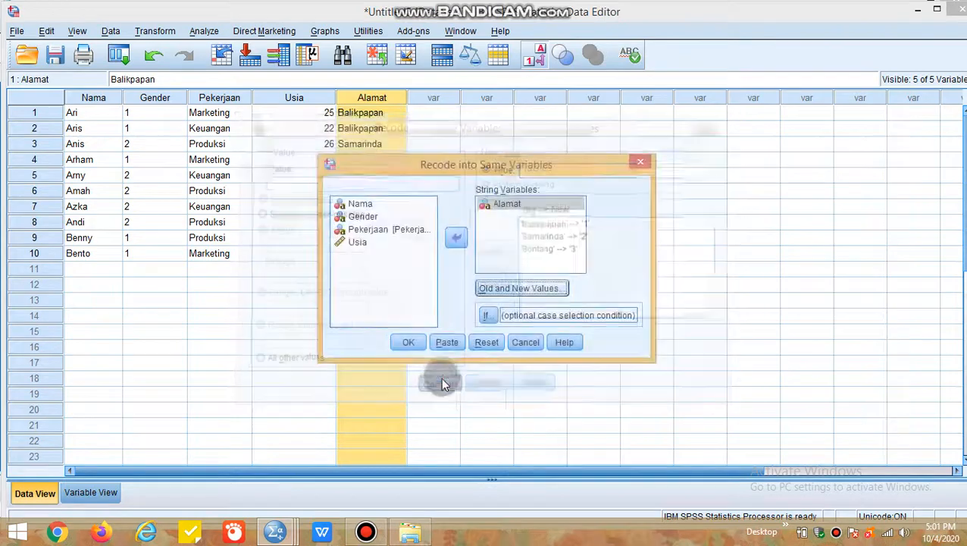
# Run the Alamat recode into the same variable and minimize the output viewer
pyautogui.click(410, 342)
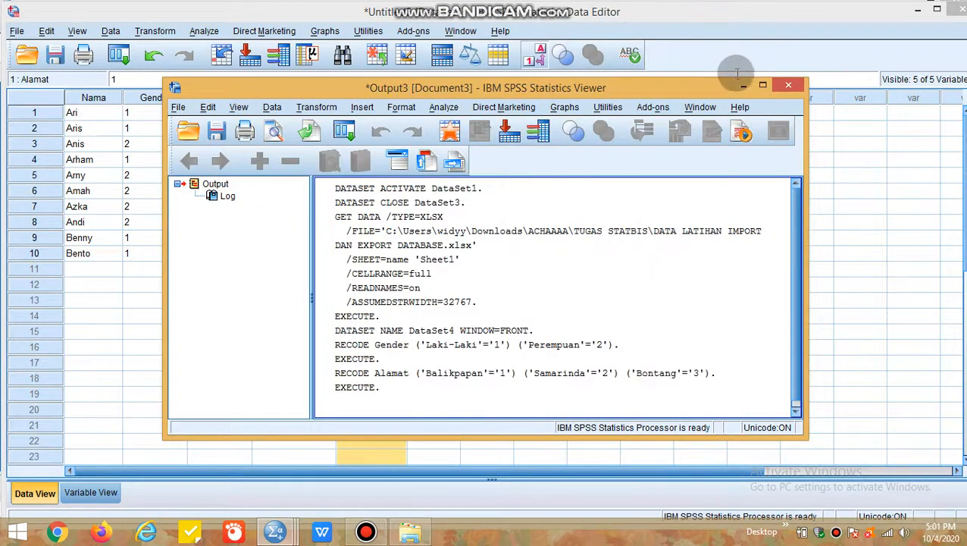
pyautogui.click(743, 84)
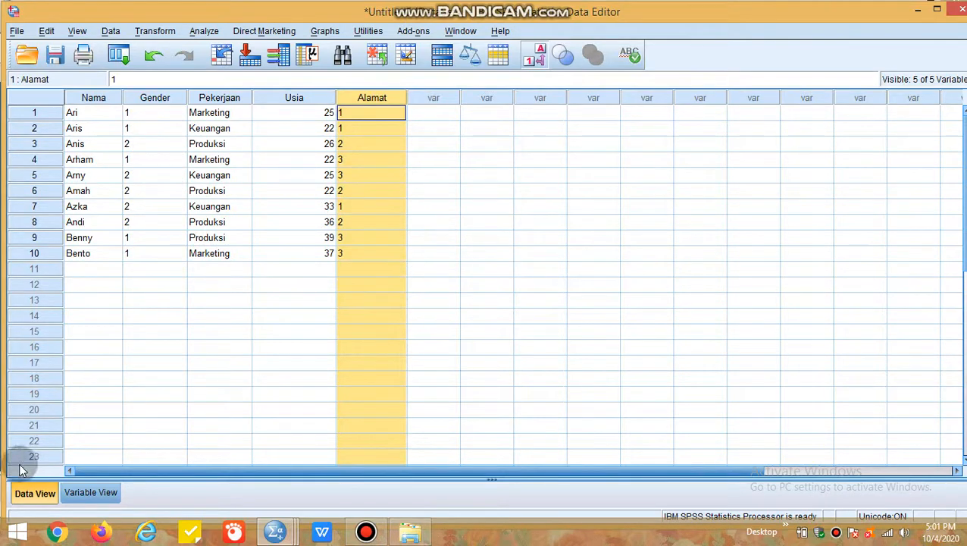
# Change the Gender variable's type to Numeric in the variable definitions
pyautogui.click(89, 493)
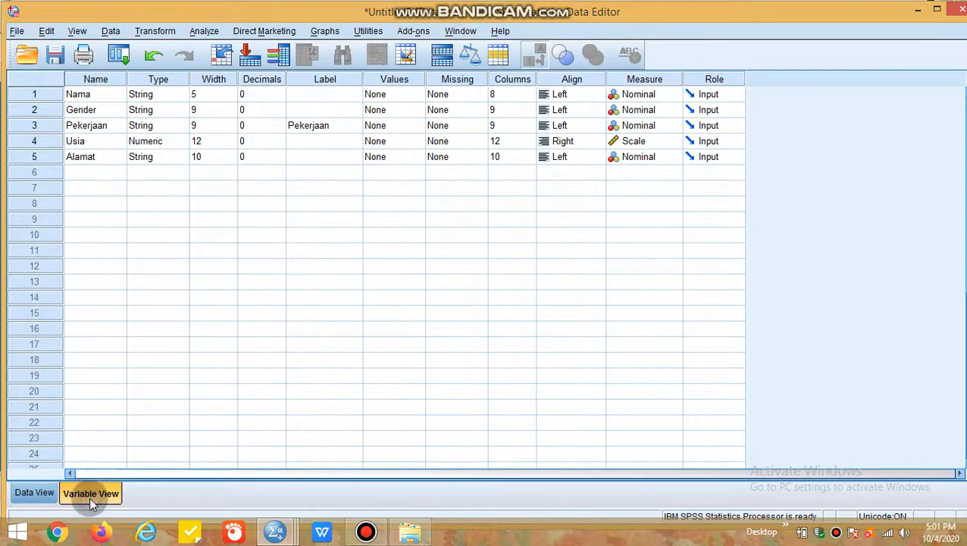
pyautogui.click(160, 110)
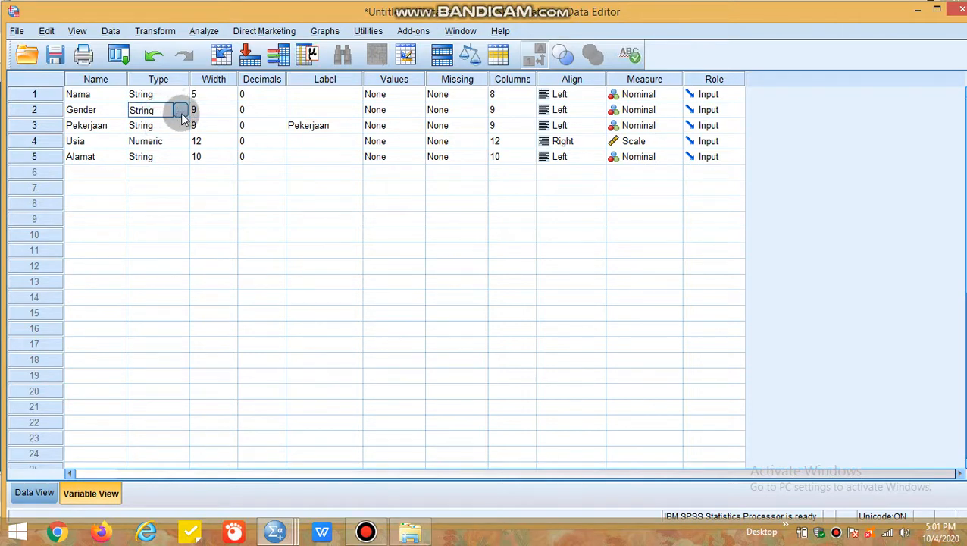
pyautogui.click(180, 112)
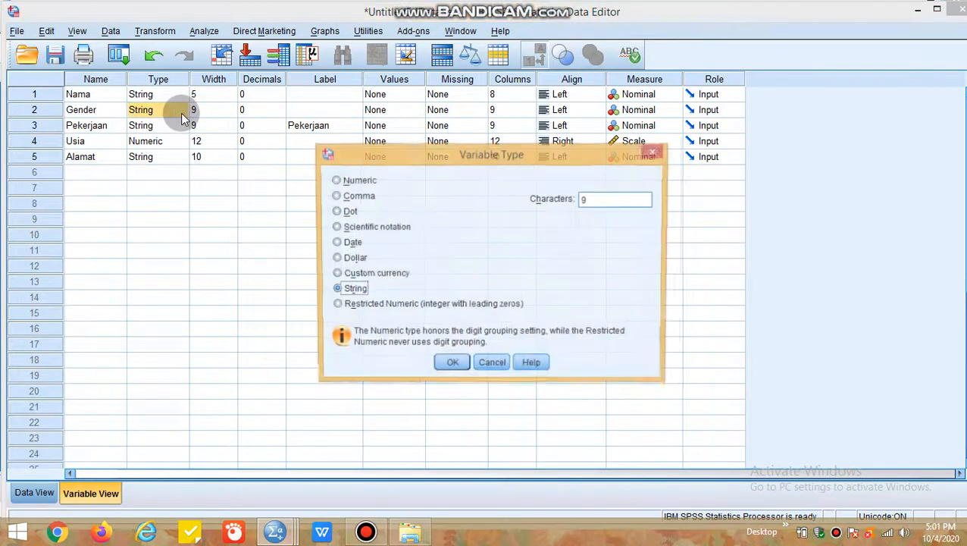
pyautogui.click(335, 180)
pyautogui.click(451, 367)
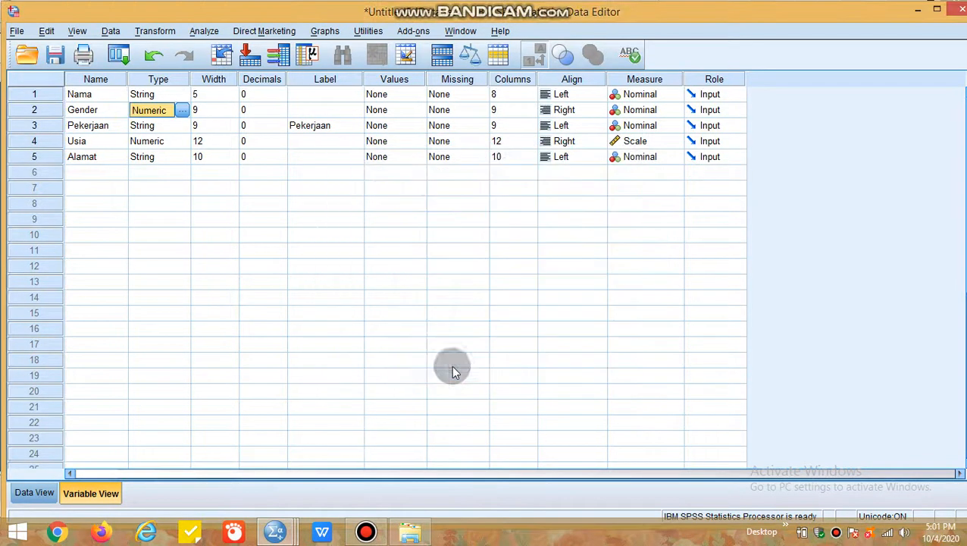
# Change the Alamat variable's type to Numeric
pyautogui.click(171, 160)
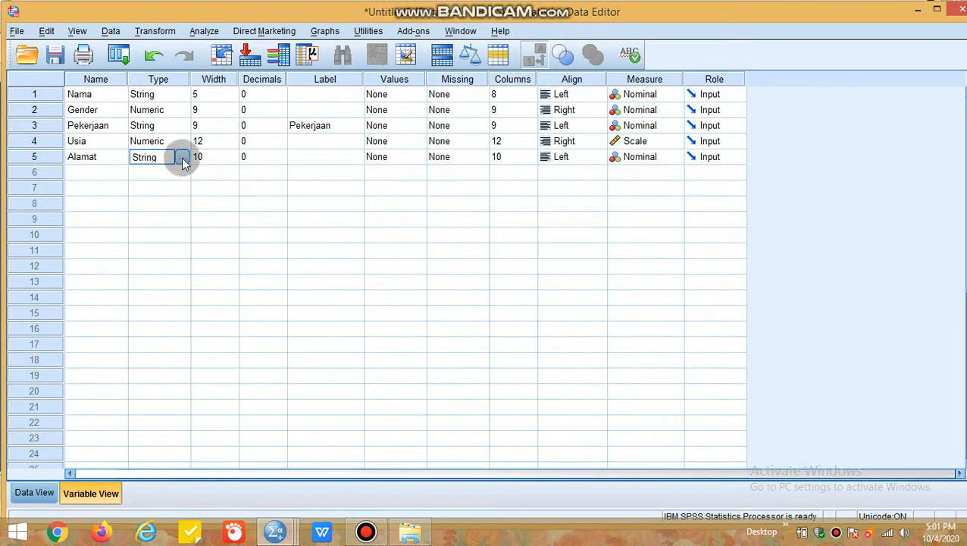
pyautogui.click(181, 158)
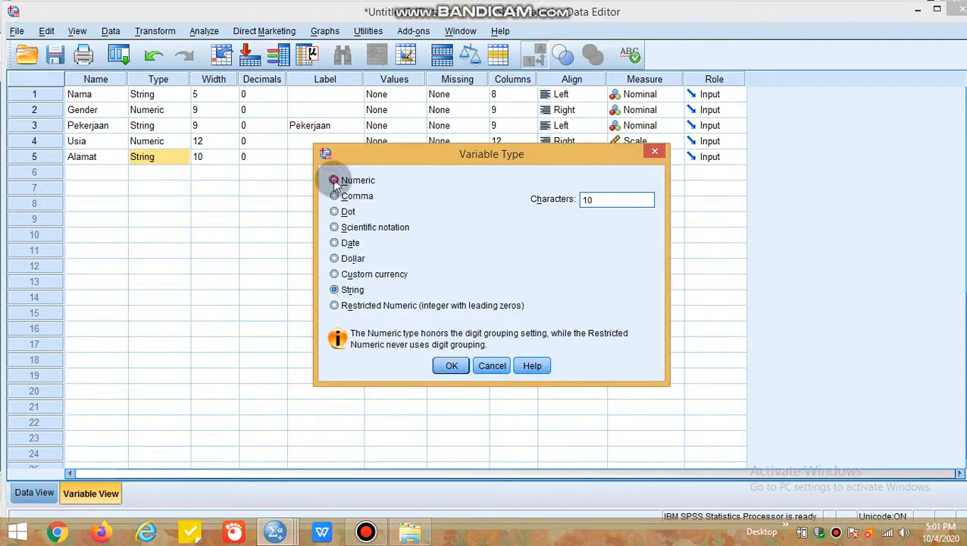
pyautogui.click(334, 182)
pyautogui.click(443, 364)
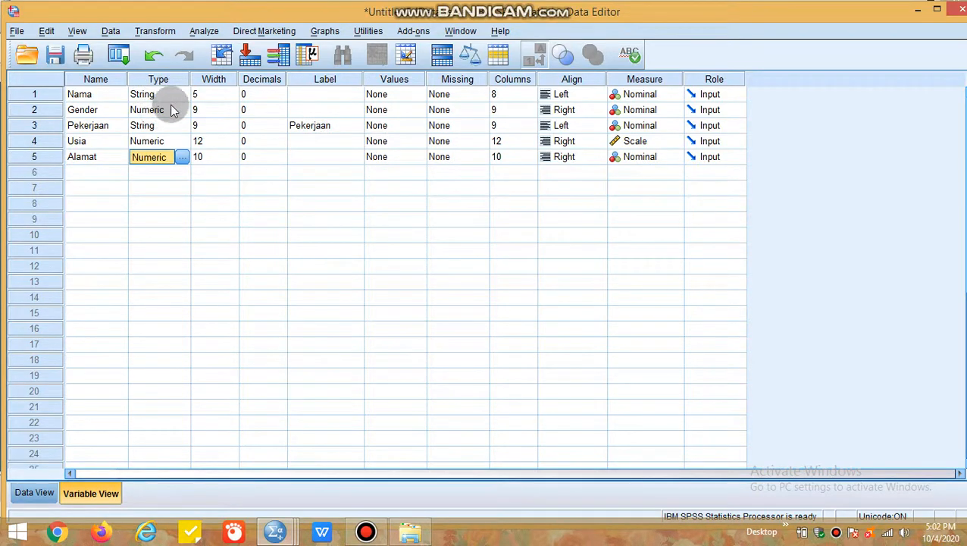
# Add a value label to the Gender variable that assigns Laki-Laki to 1
pyautogui.click(385, 112)
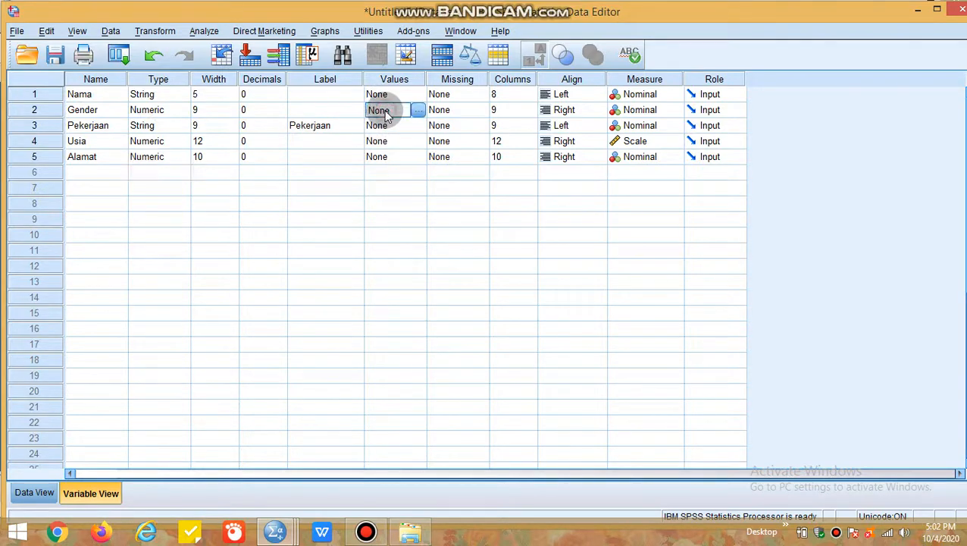
pyautogui.click(416, 115)
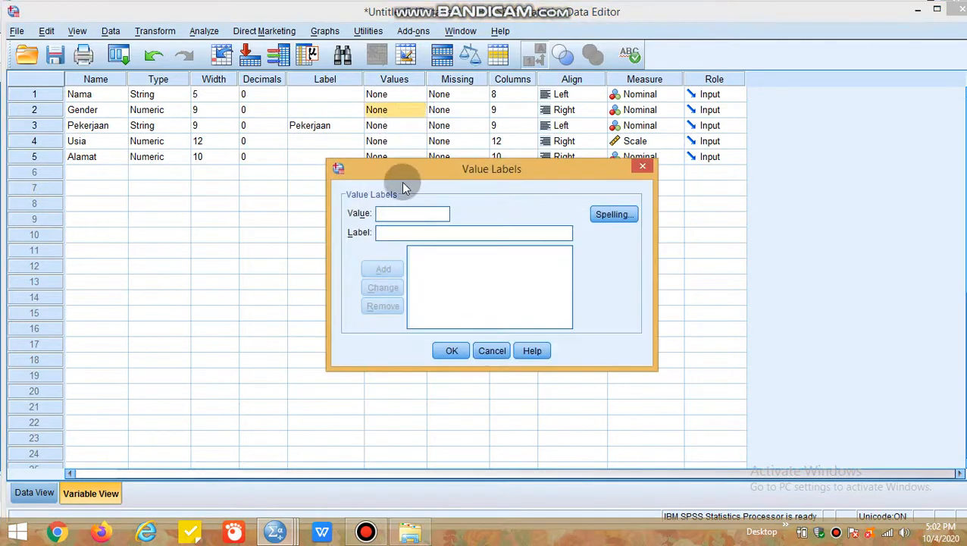
pyautogui.click(389, 213)
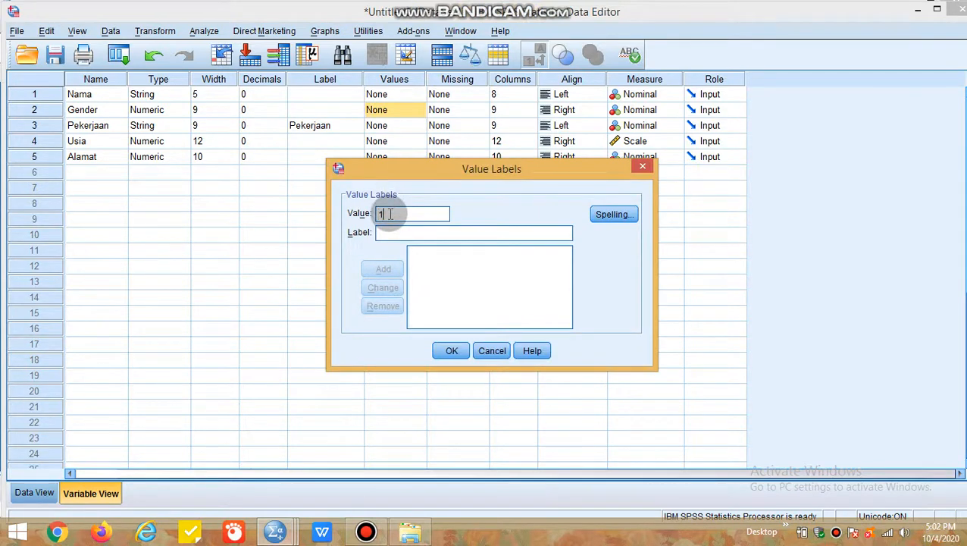
pyautogui.click(389, 233)
pyautogui.write('L')
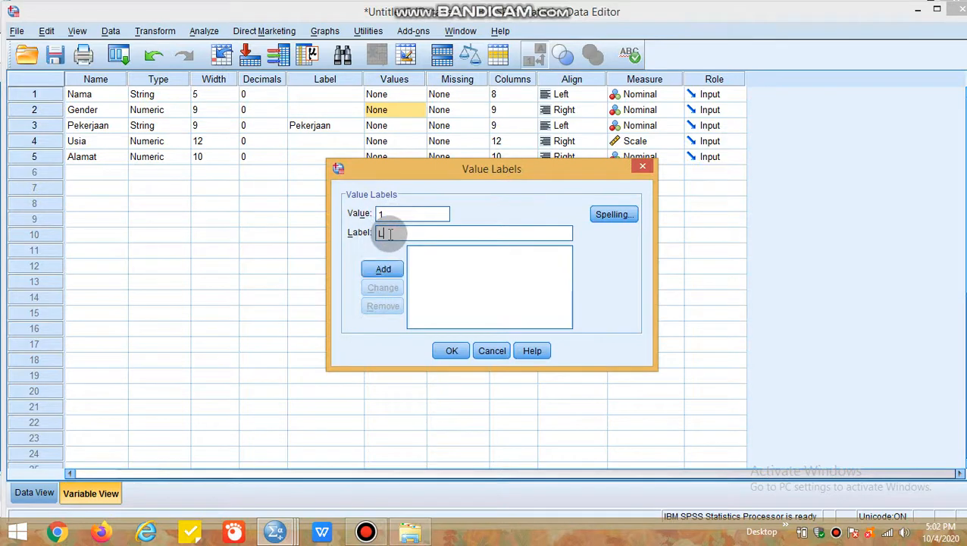
pyautogui.write('aki-Laki')
pyautogui.click(383, 269)
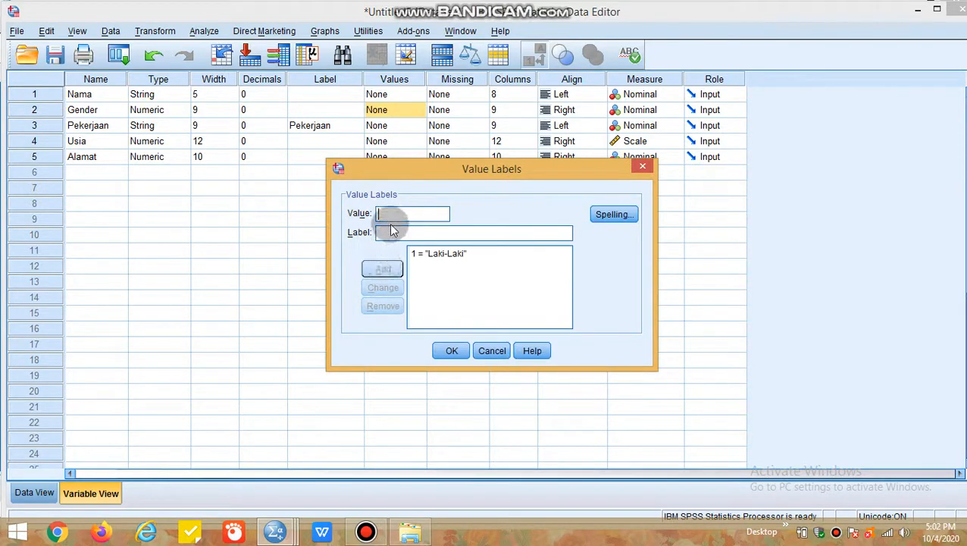
# Add the Gender value label 2 for Perempuan and accept the set of labels
pyautogui.write('2P')
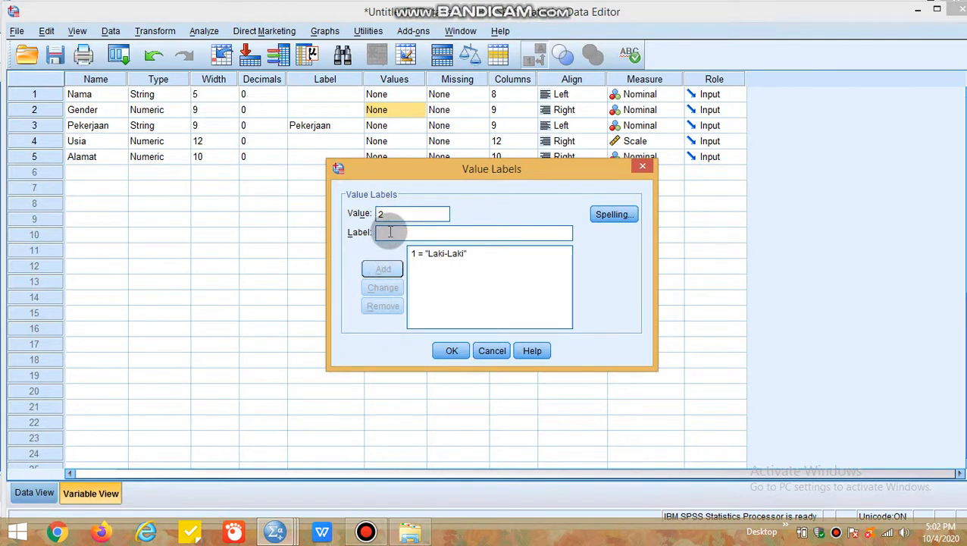
pyautogui.click(390, 232)
pyautogui.write('Perempuan')
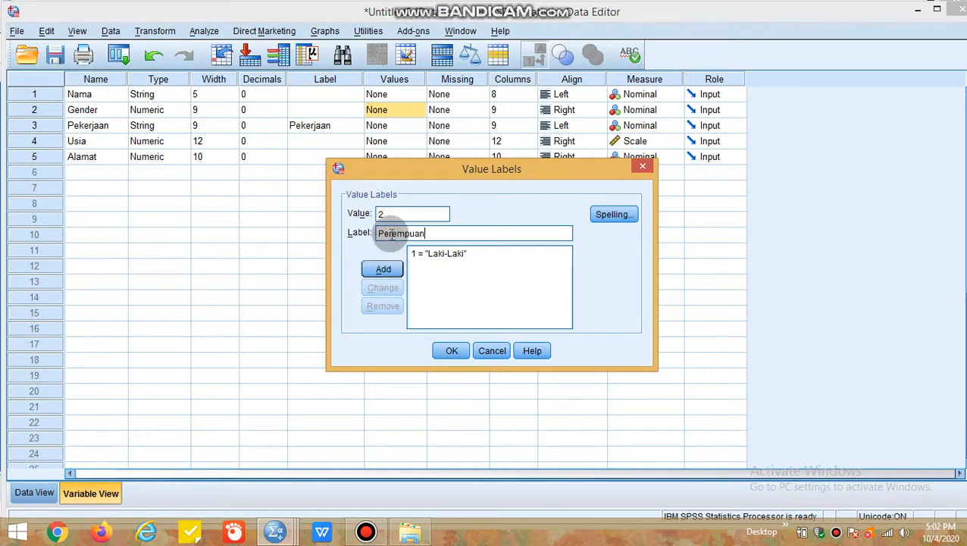
pyautogui.click(383, 270)
pyautogui.click(453, 351)
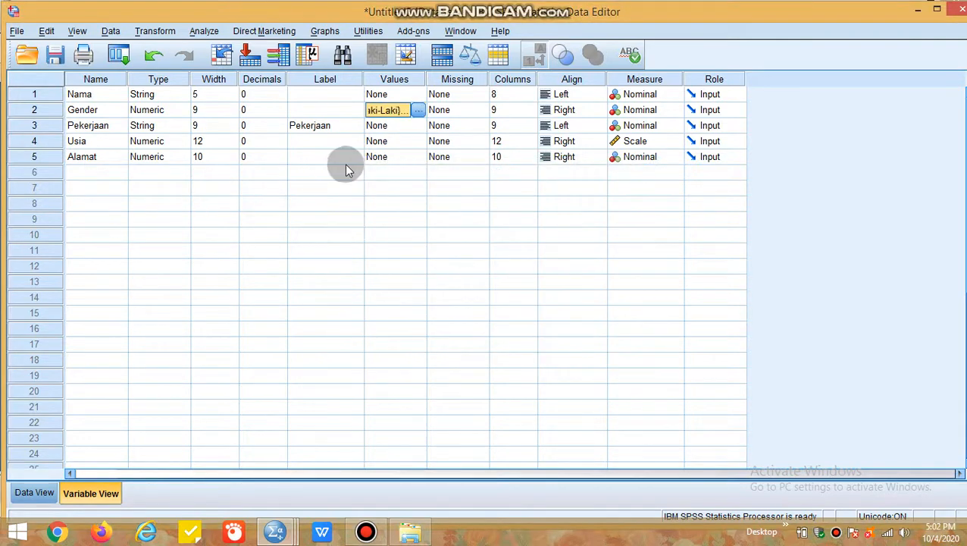
# Add a value label to the Alamat variable that assigns Balikpapan to 1
pyautogui.click(377, 157)
pyautogui.click(419, 156)
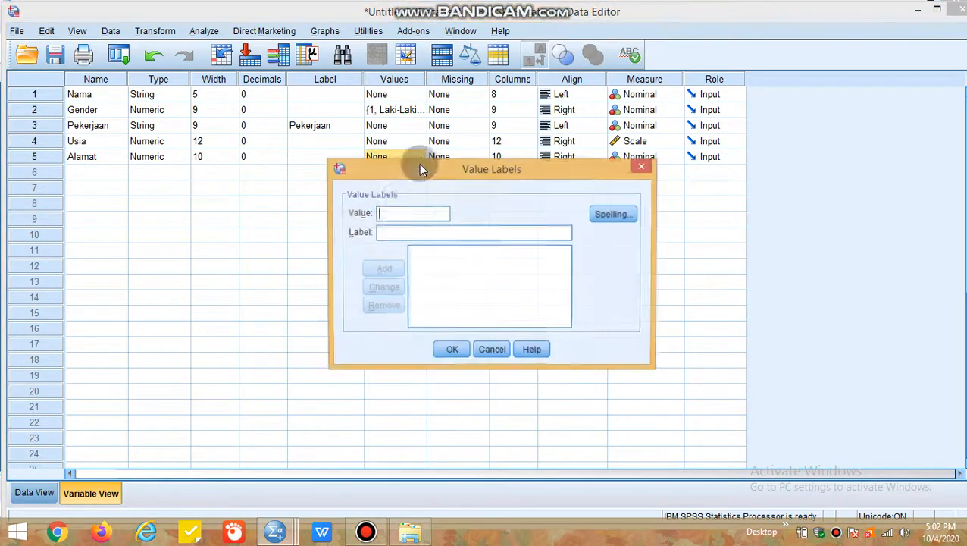
pyautogui.click(401, 212)
pyautogui.write('1')
pyautogui.click(388, 234)
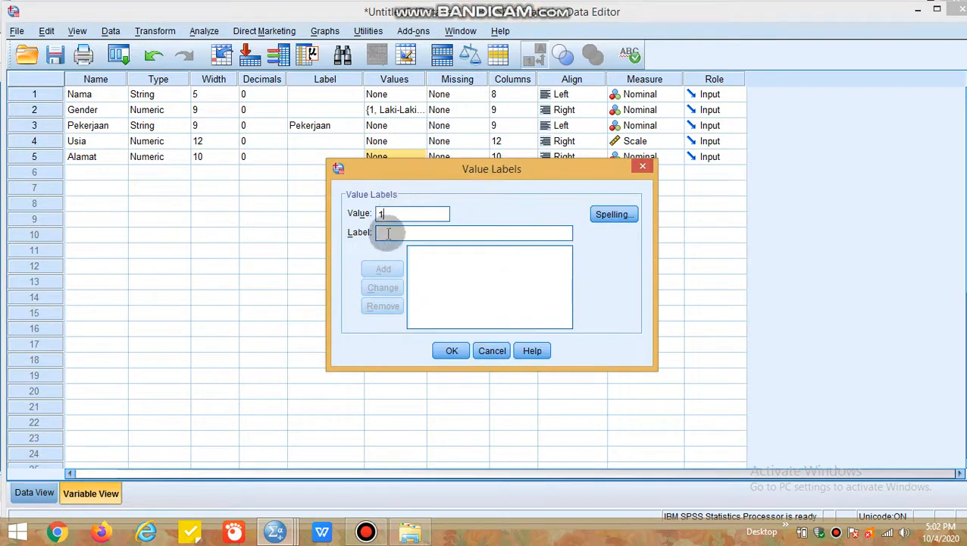
pyautogui.write('Balik')
pyautogui.press('BackSpace')
pyautogui.press('BackSpace')
pyautogui.press('BackSpace')
pyautogui.press('BackSpace')
pyautogui.click(387, 233)
pyautogui.write('Ba')
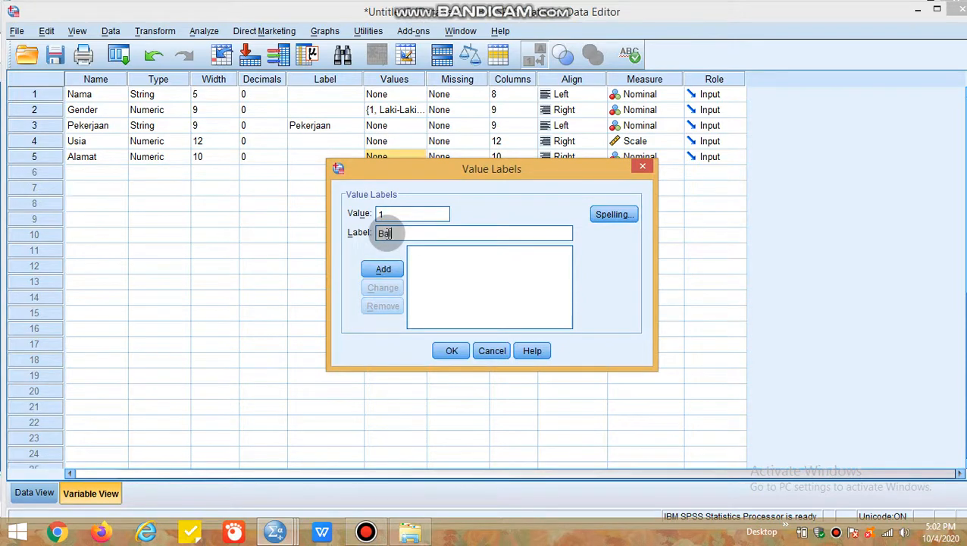
pyautogui.write('likpapan')
pyautogui.click(382, 269)
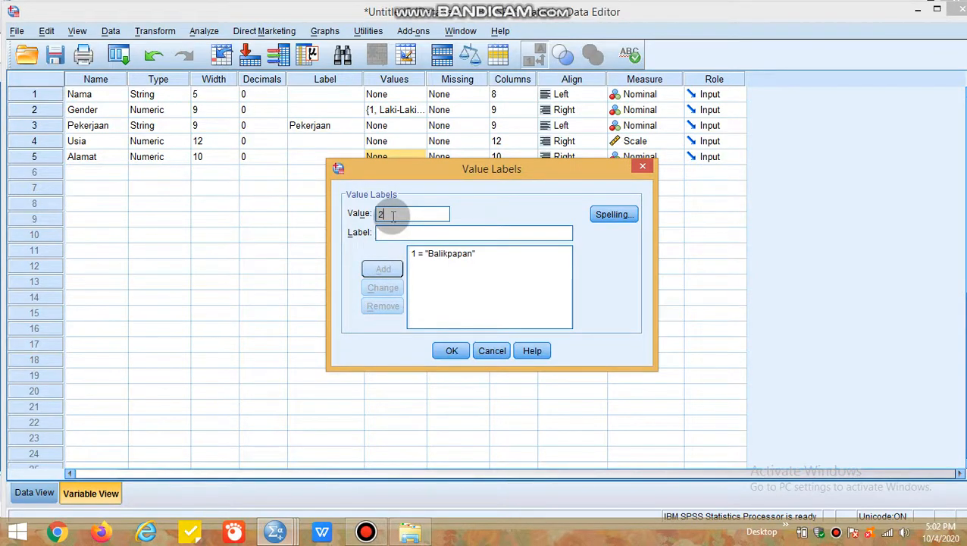
# Add the Alamat value label 2 for Samarinda
pyautogui.click(390, 232)
pyautogui.write('S')
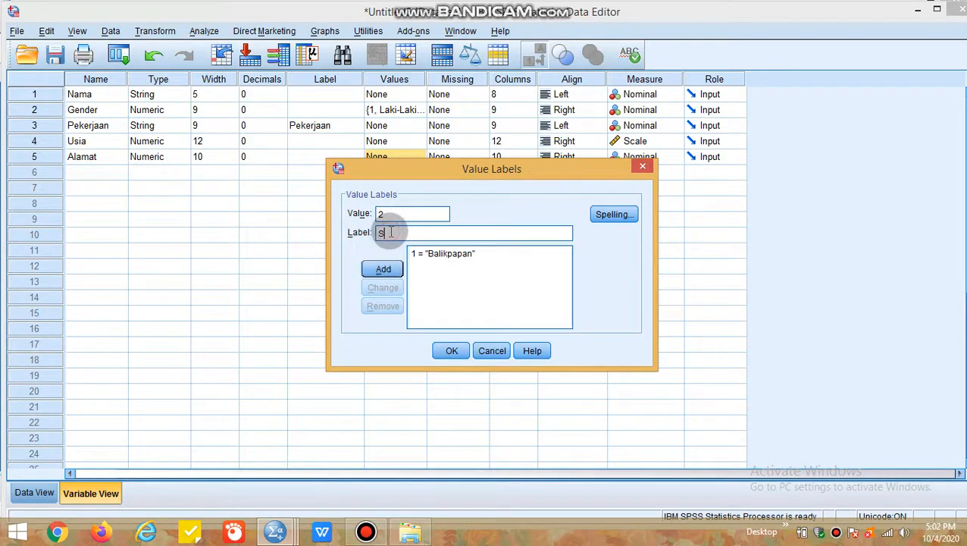
pyautogui.write('amarinda')
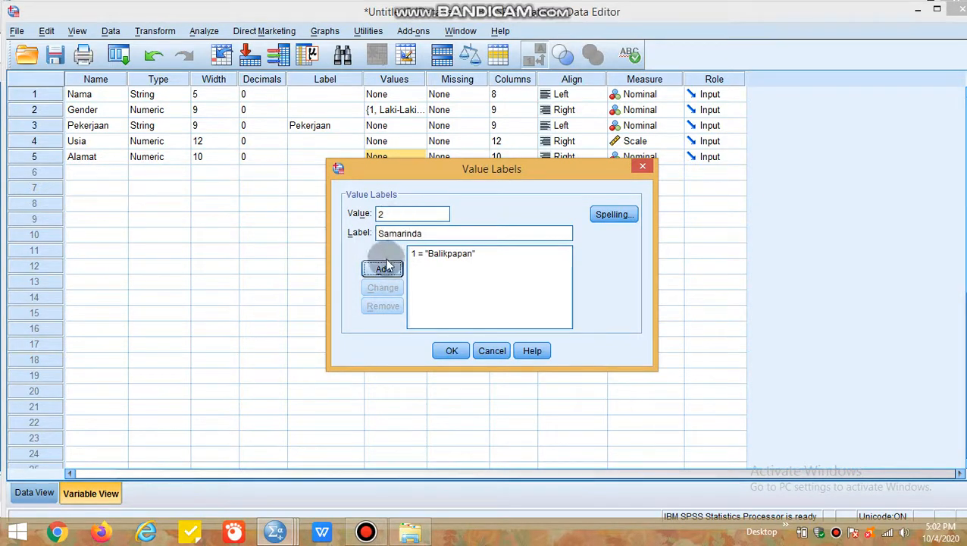
pyautogui.click(394, 269)
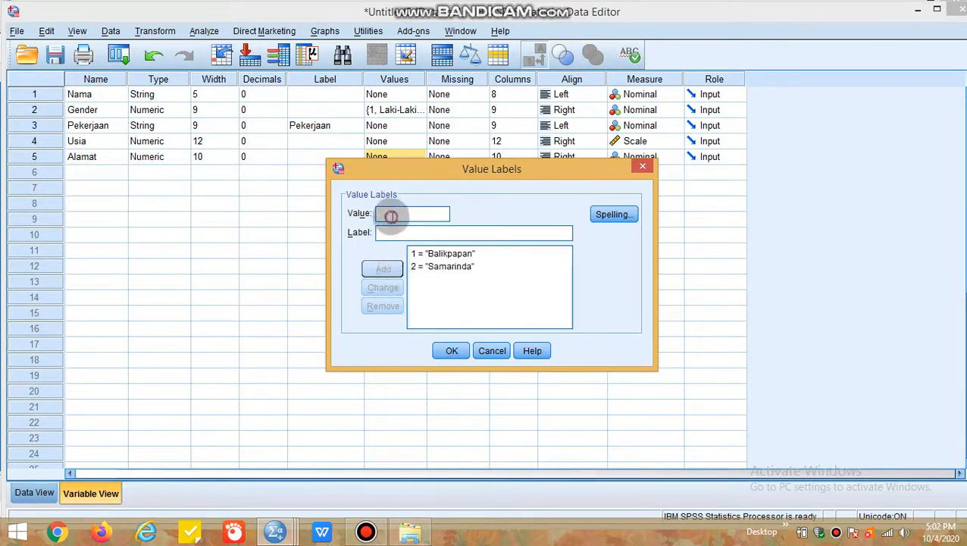
# Add the Alamat value label 3 for Bontang and accept the set of labels
pyautogui.write('3')
pyautogui.click(390, 233)
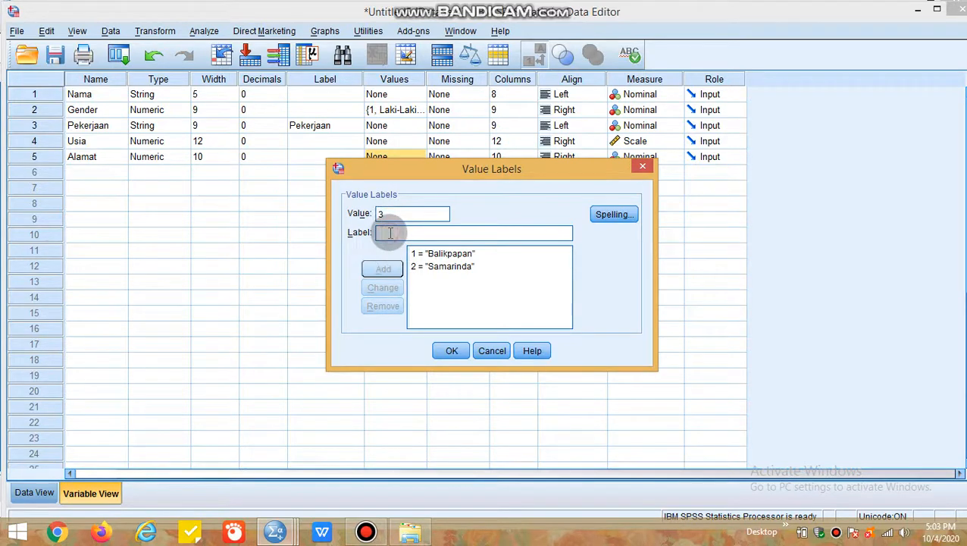
pyautogui.write('Bontang')
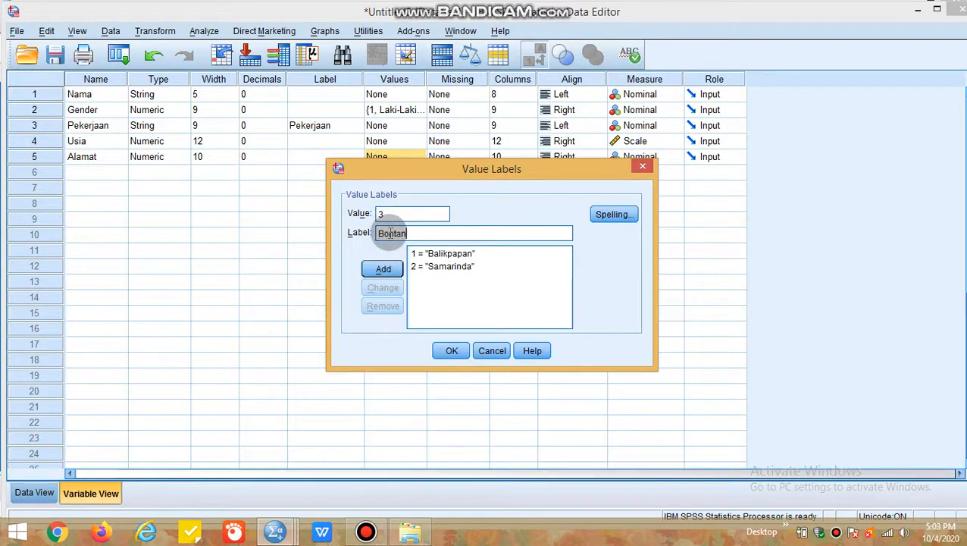
pyautogui.click(383, 269)
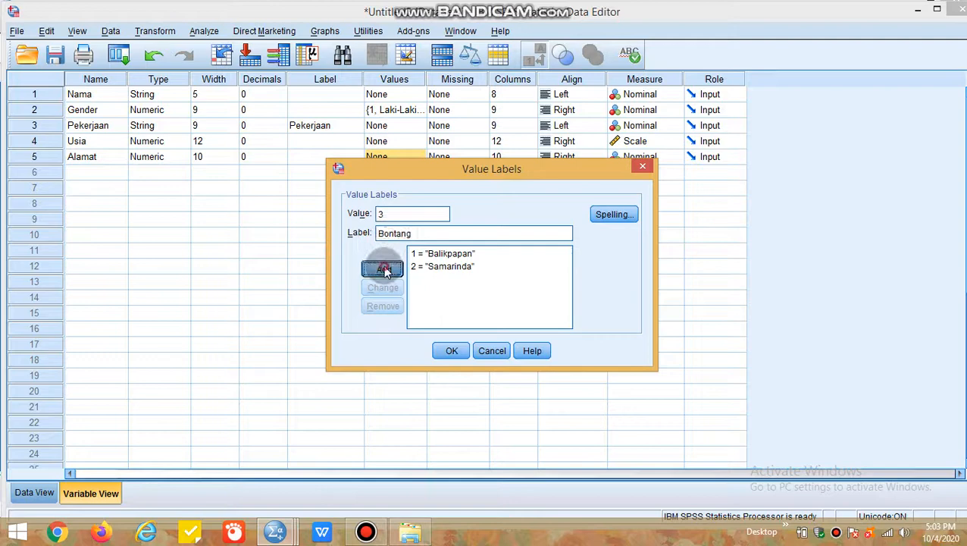
pyautogui.click(451, 351)
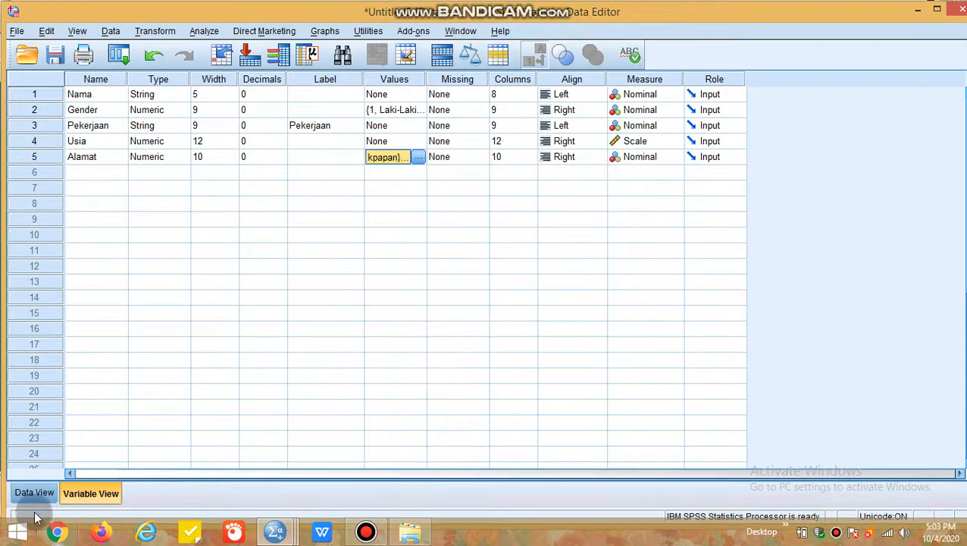
# Check how the Gender and Alamat values display in the data grid and compare them with their variable definitions
pyautogui.click(34, 493)
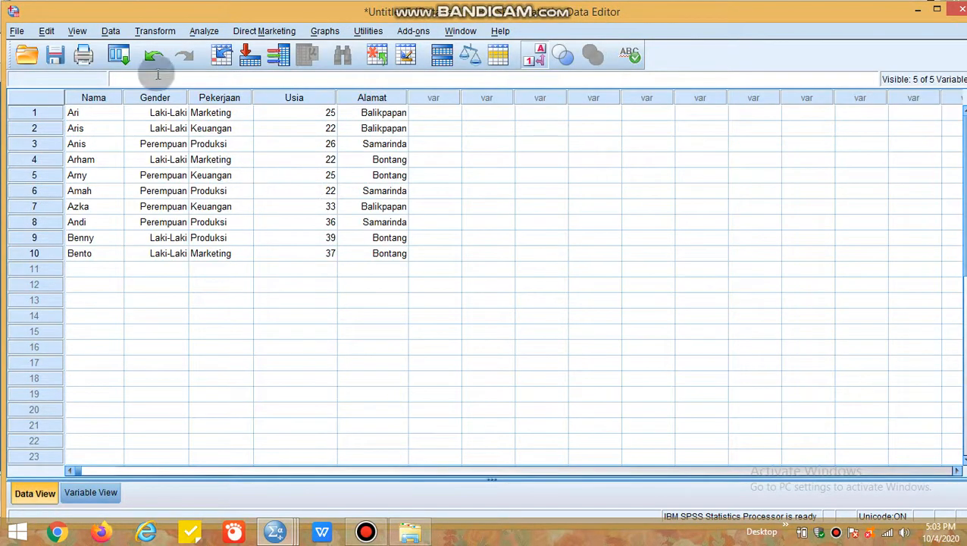
pyautogui.click(91, 493)
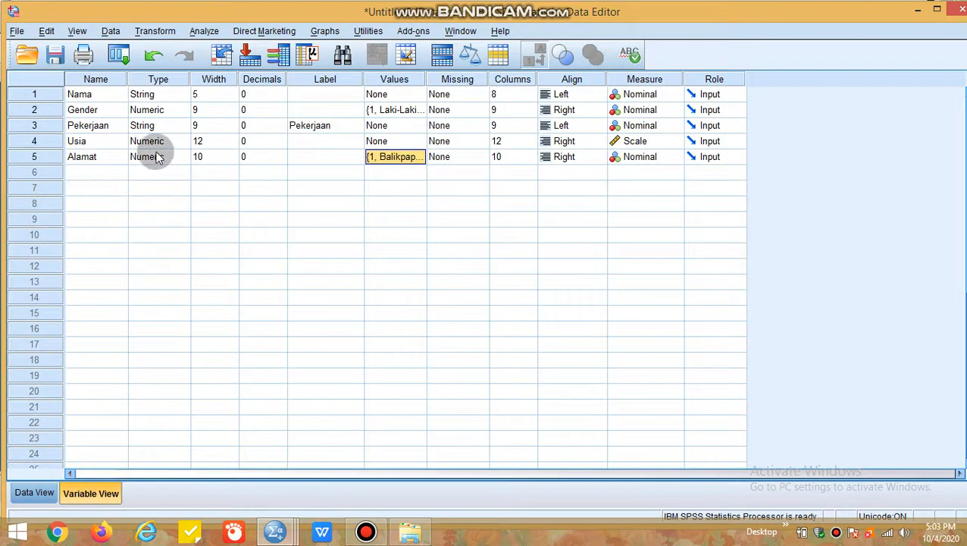
pyautogui.click(26, 493)
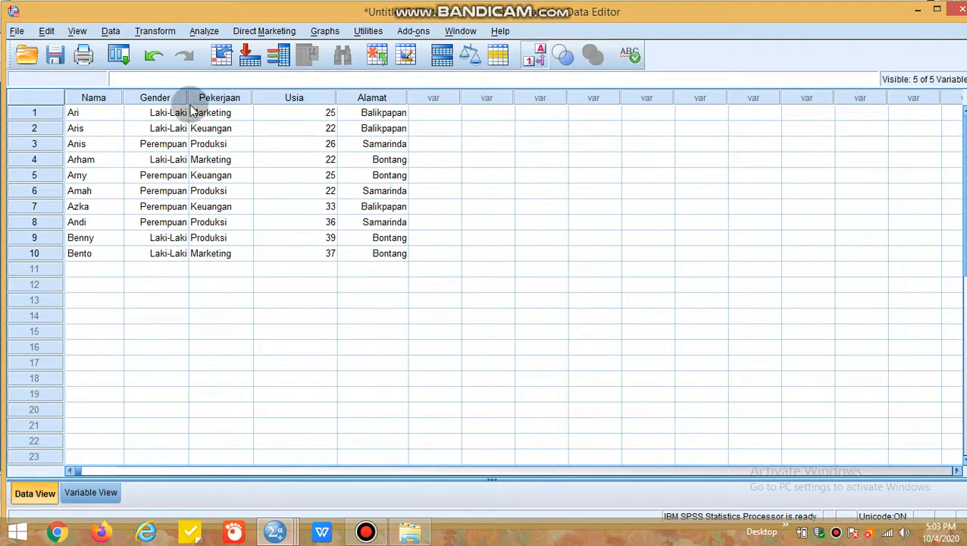
# Run a Descriptives analysis on the Gender and Alamat variables
pyautogui.click(205, 31)
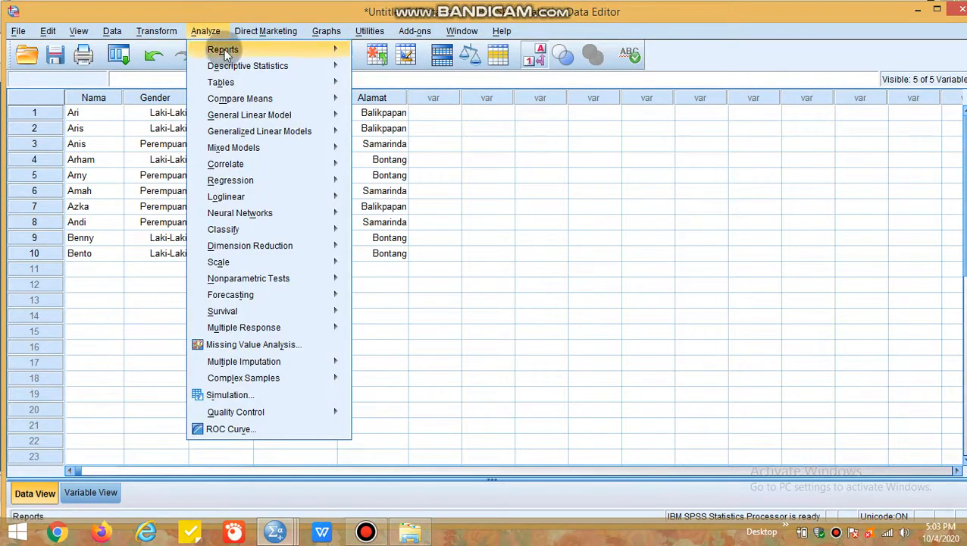
pyautogui.click(257, 67)
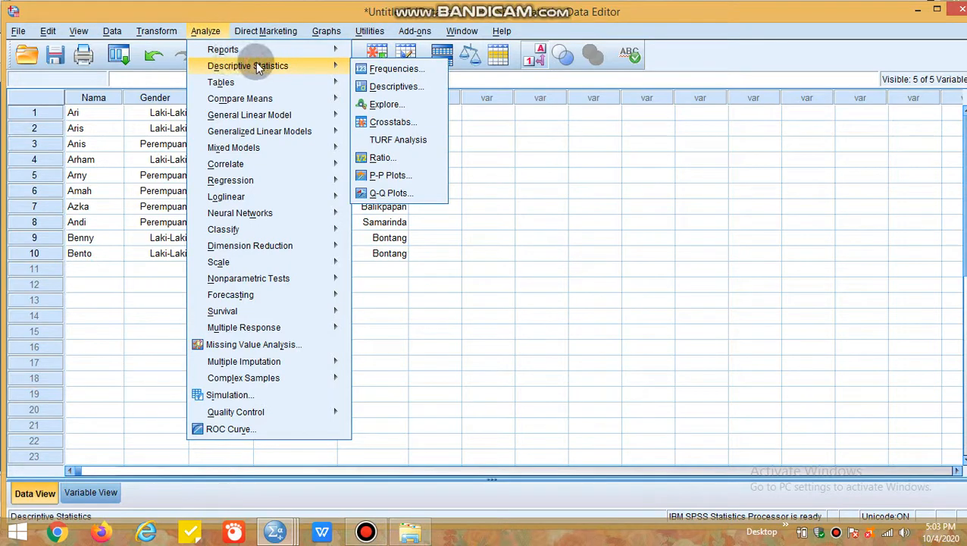
pyautogui.click(377, 89)
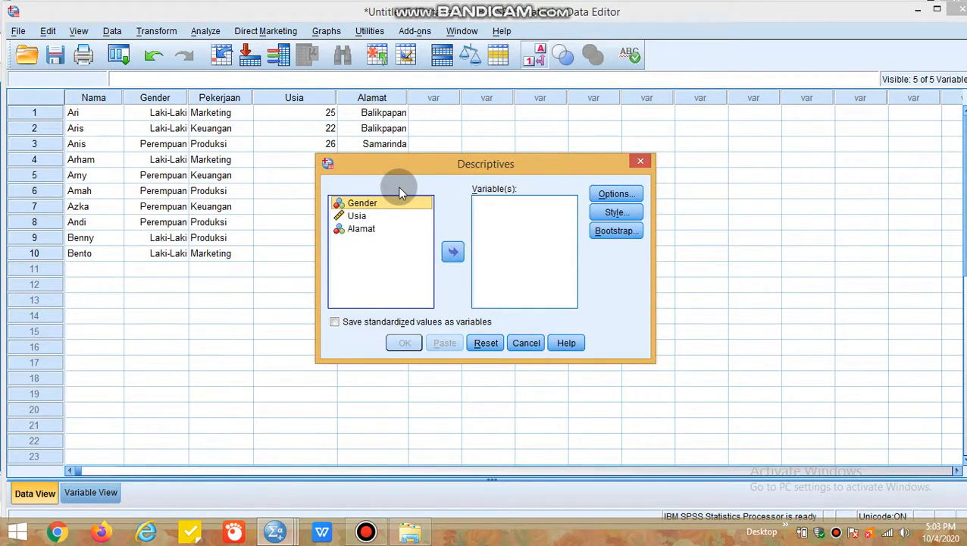
pyautogui.click(459, 260)
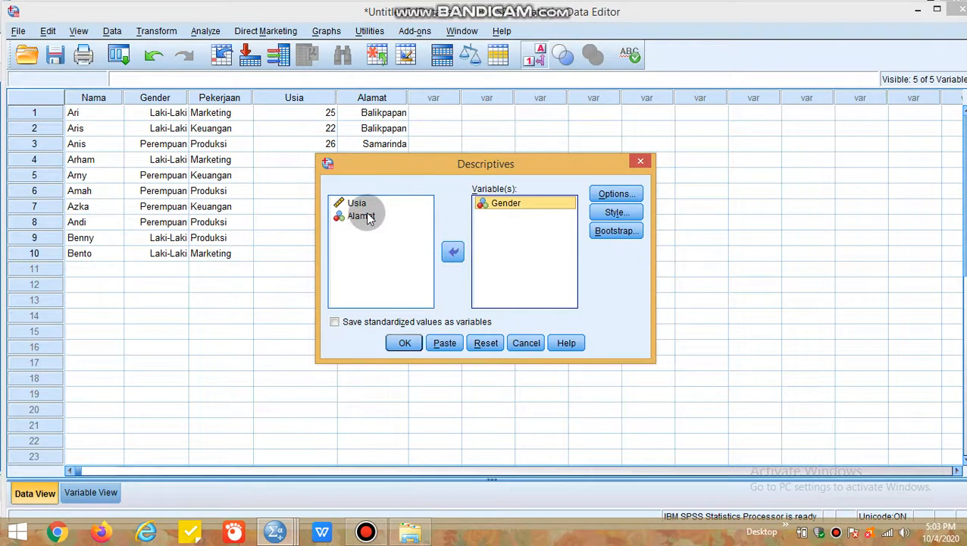
pyautogui.click(362, 216)
pyautogui.click(451, 253)
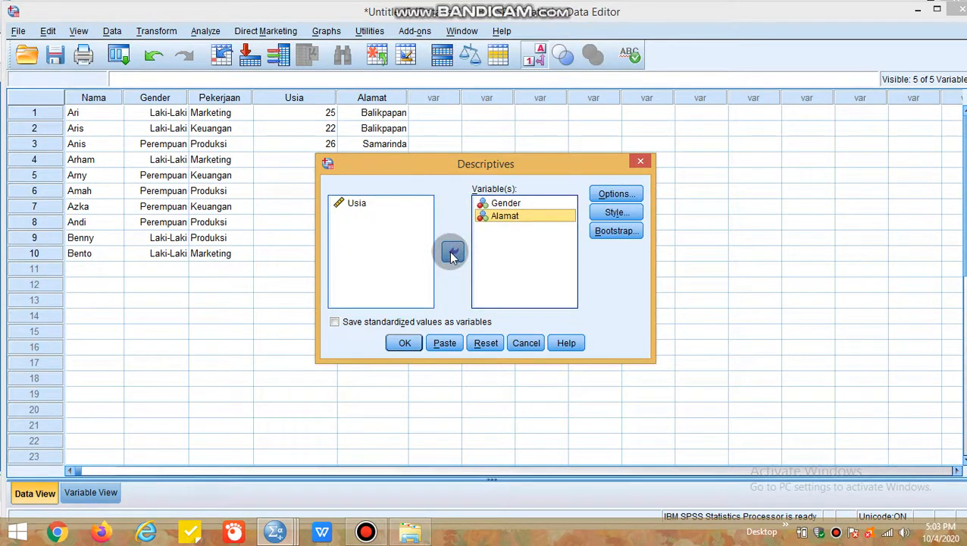
pyautogui.click(404, 345)
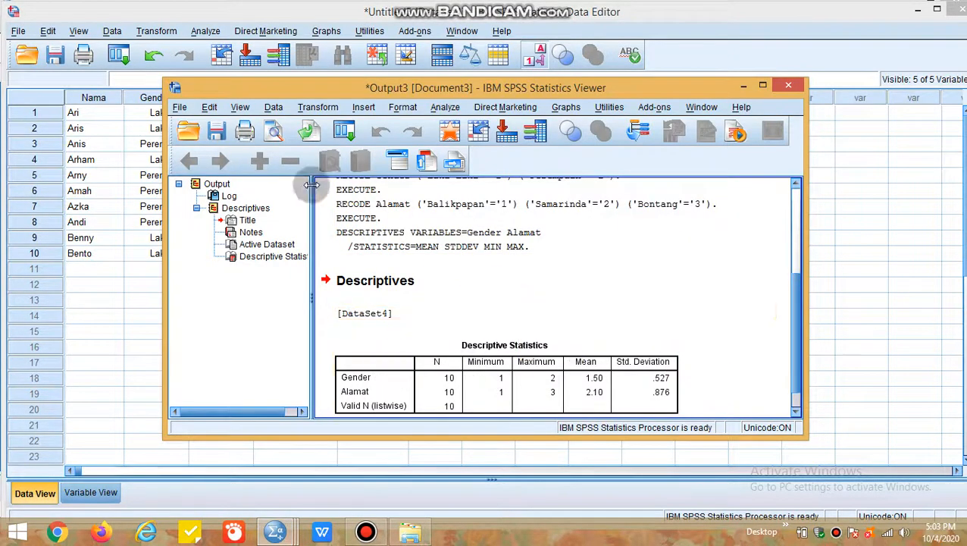
# Export all of the viewer output as a Word/RTF document named OUTPUT.doc in the Documents folder
pyautogui.click(181, 109)
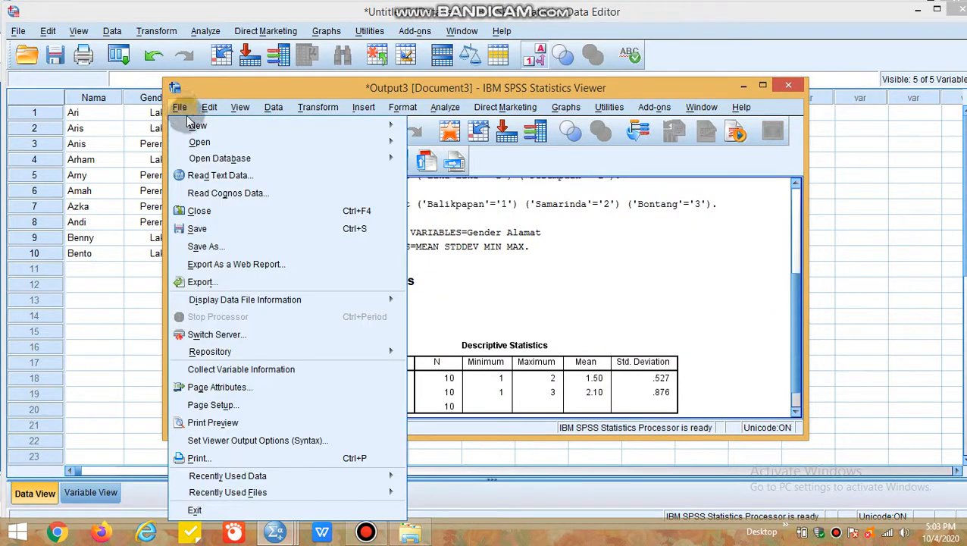
pyautogui.click(200, 282)
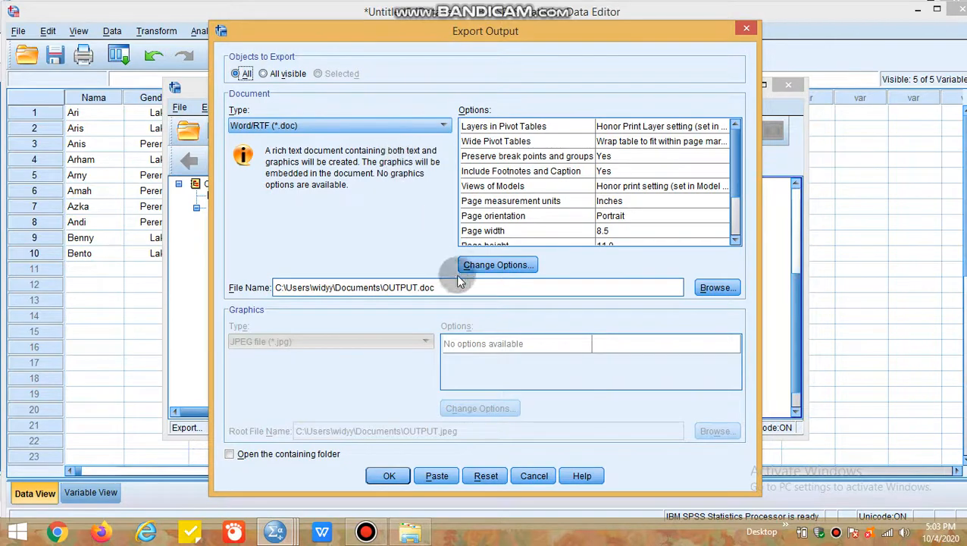
pyautogui.click(389, 475)
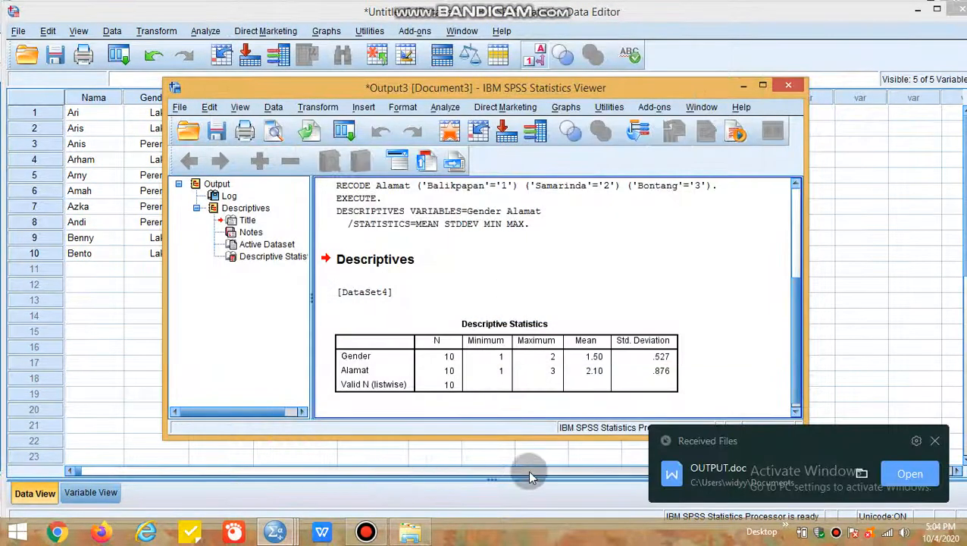
# Switch to File Explorer, open the exported OUTPUT file from Documents in Microsoft Word and dismiss the activation wizard
pyautogui.click(409, 535)
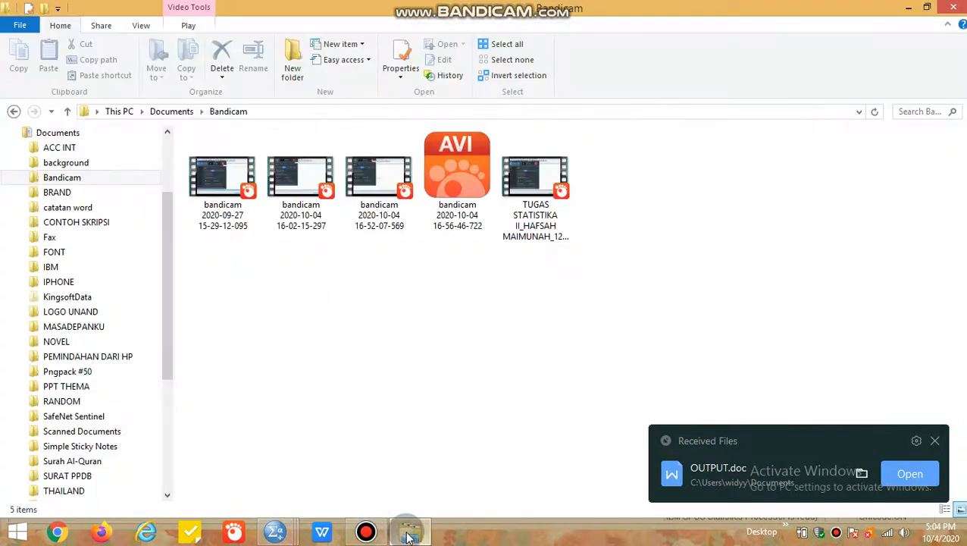
pyautogui.moveTo(162, 362); pyautogui.dragTo(179, 306)
pyautogui.click(62, 245)
pyautogui.doubleClick(62, 246)
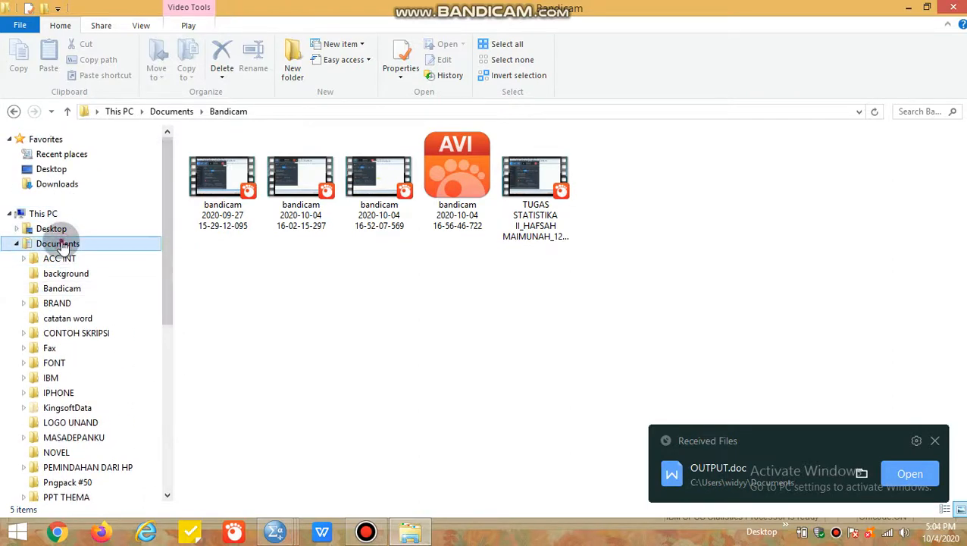
pyautogui.scroll(-3, 876, 295)
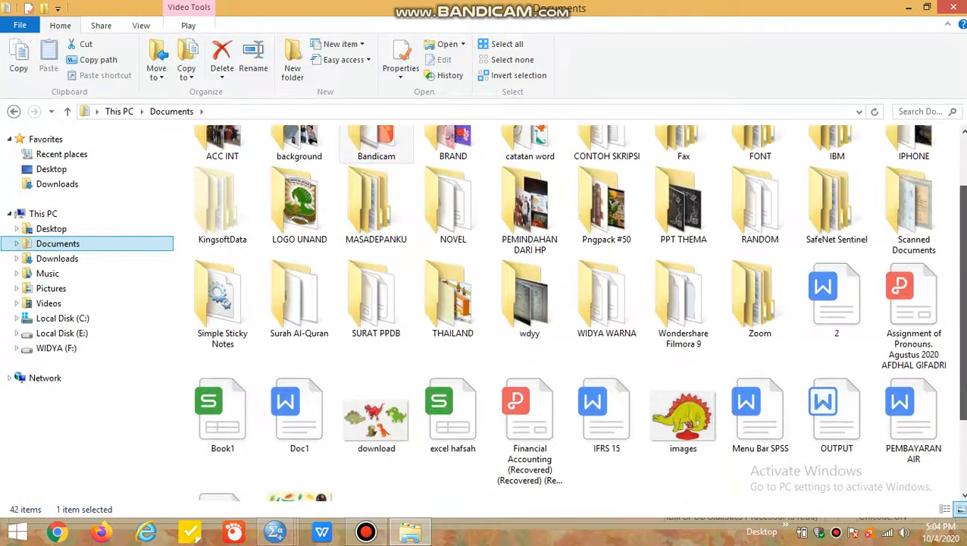
pyautogui.click(859, 301)
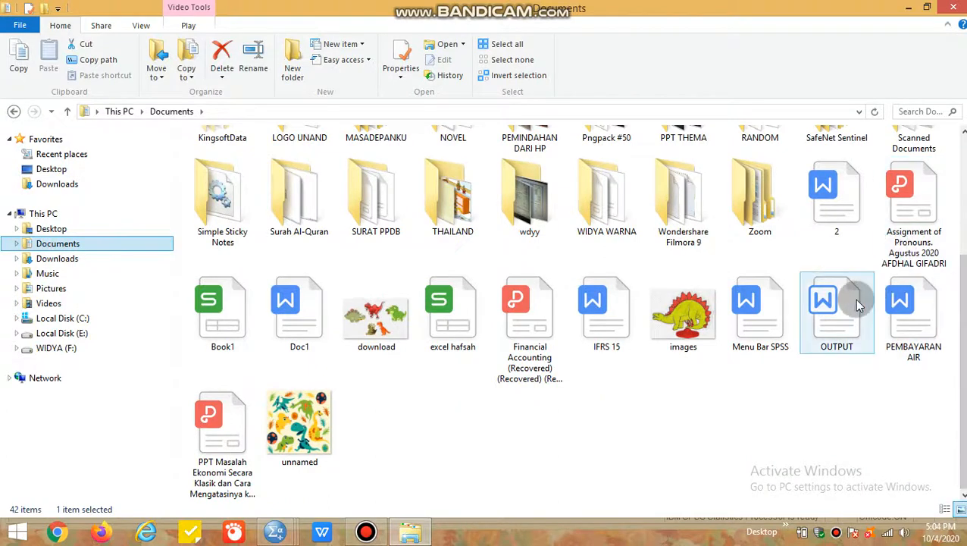
pyautogui.rightClick(859, 301)
pyautogui.moveTo(851, 298)
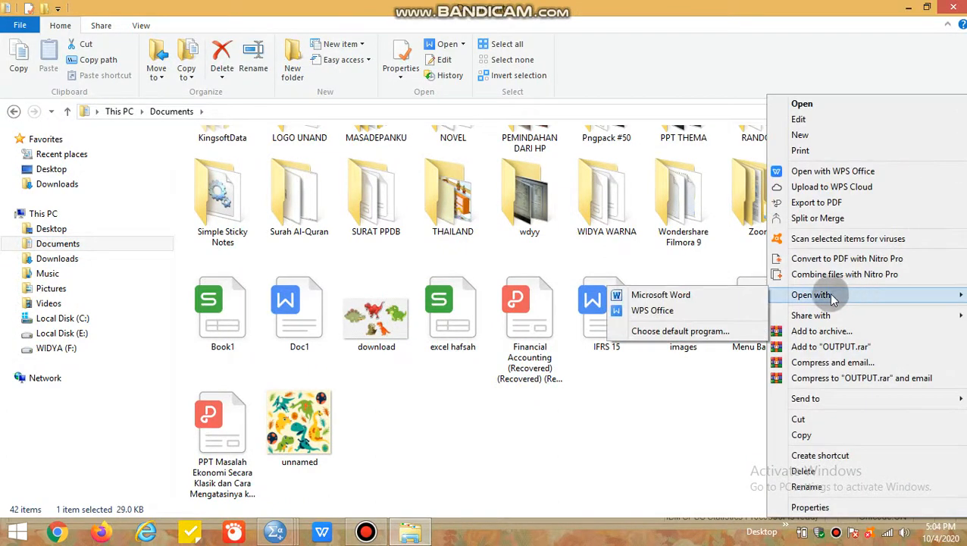
pyautogui.click(660, 296)
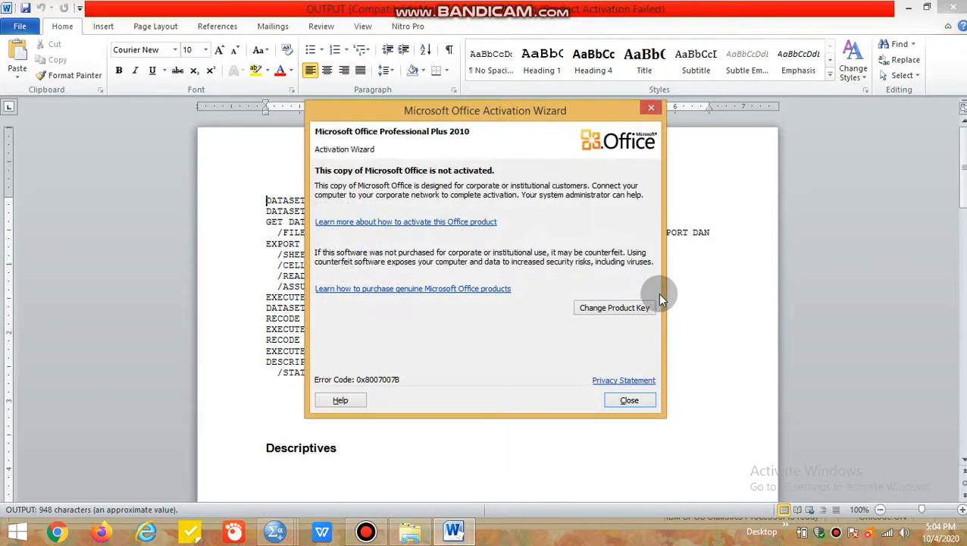
pyautogui.click(648, 106)
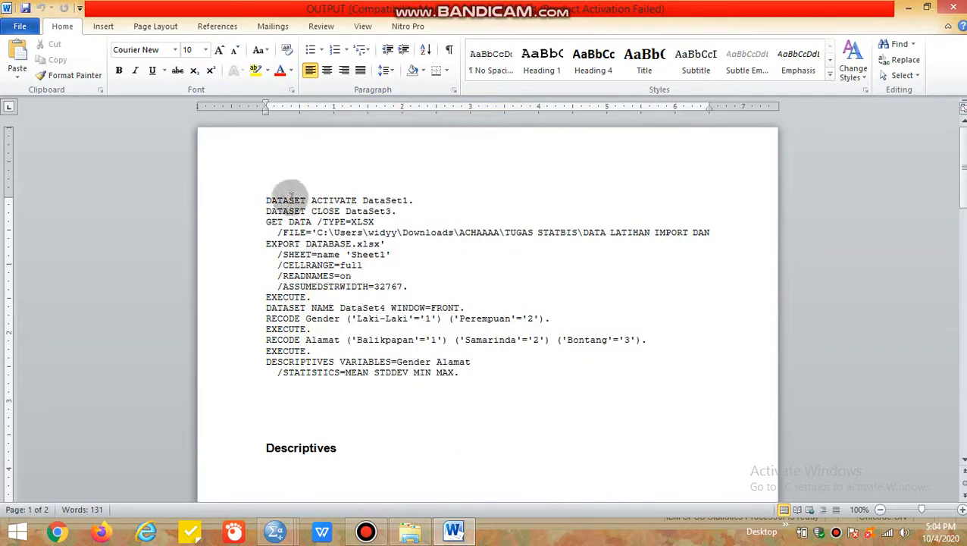
# Delete the syntax log, the Descriptives heading and the dataset line above the Descriptive Statistics table
pyautogui.moveTo(265, 200); pyautogui.dragTo(558, 251)
pyautogui.scroll(-4, 548, 468)
pyautogui.scroll(-6, 574, 492)
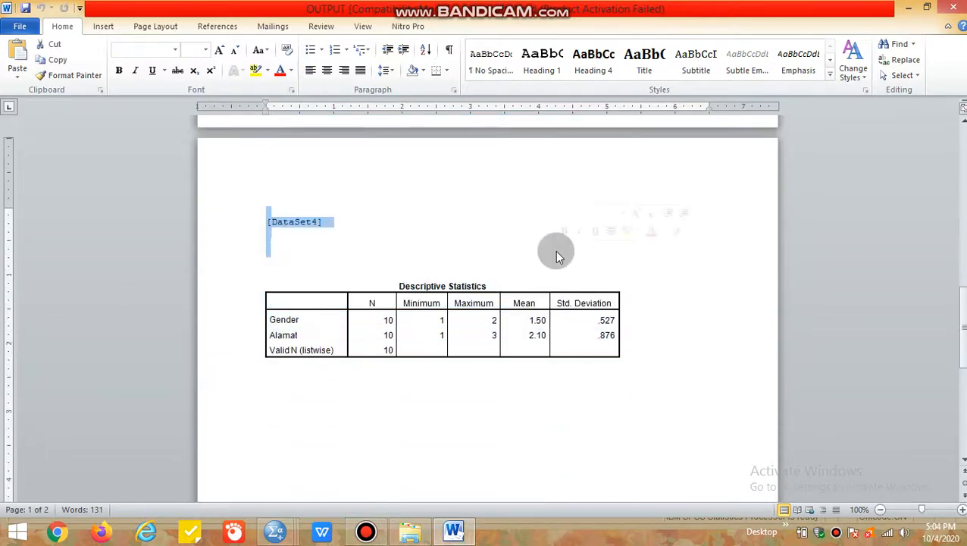
pyautogui.press('Delete')
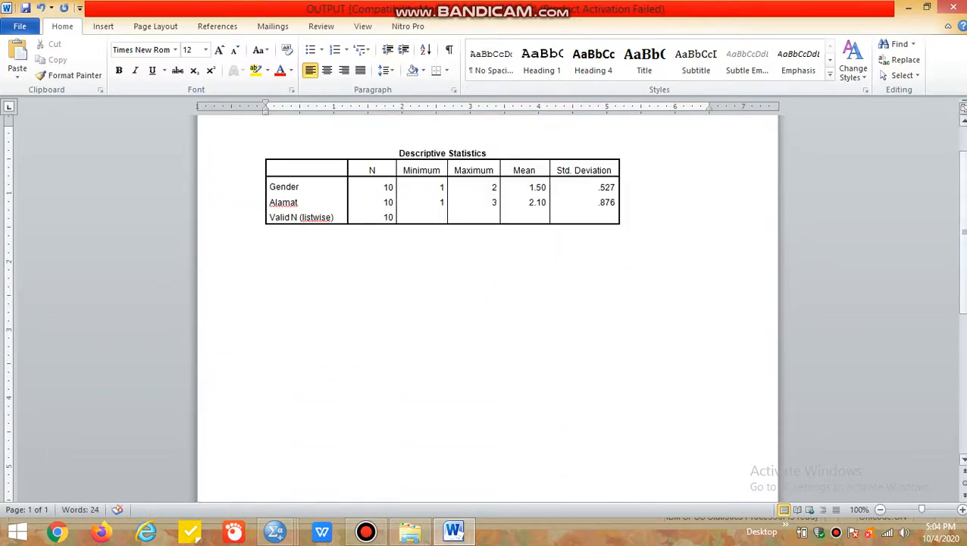
pyautogui.moveTo(964, 232); pyautogui.dragTo(964, 201)
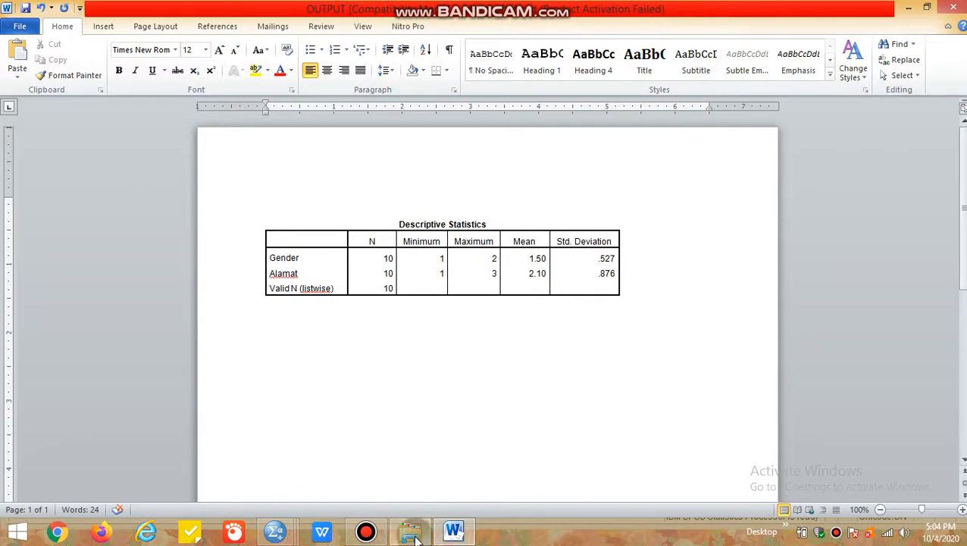
pyautogui.moveTo(414, 538)
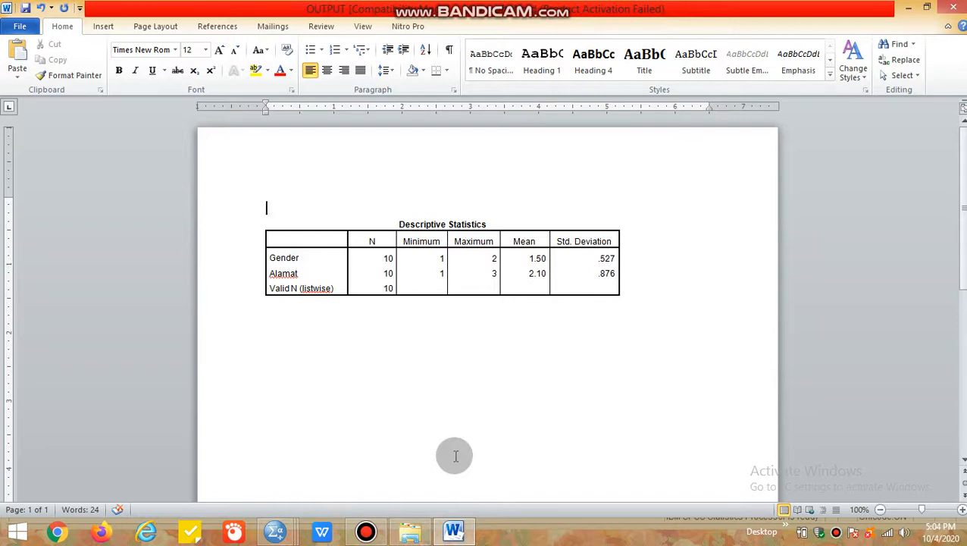
pyautogui.click(366, 532)
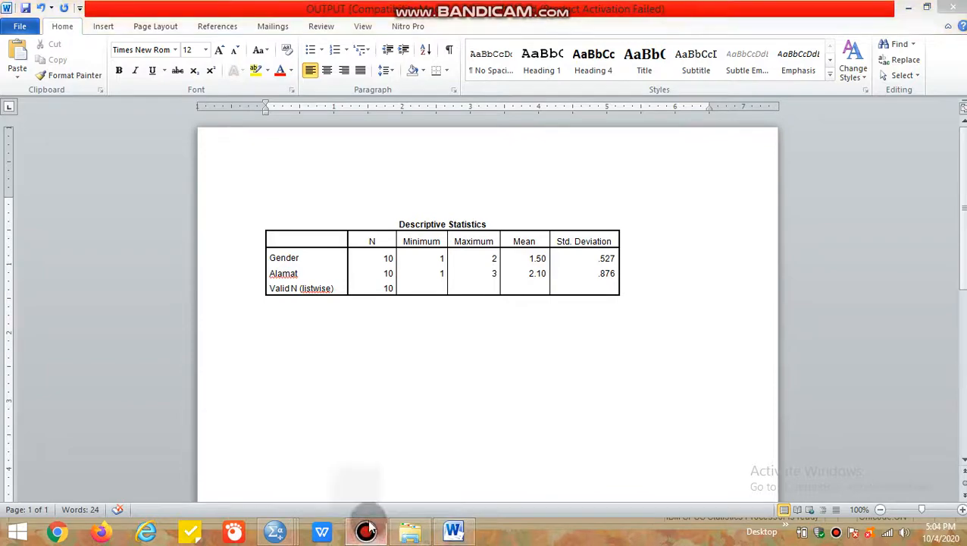